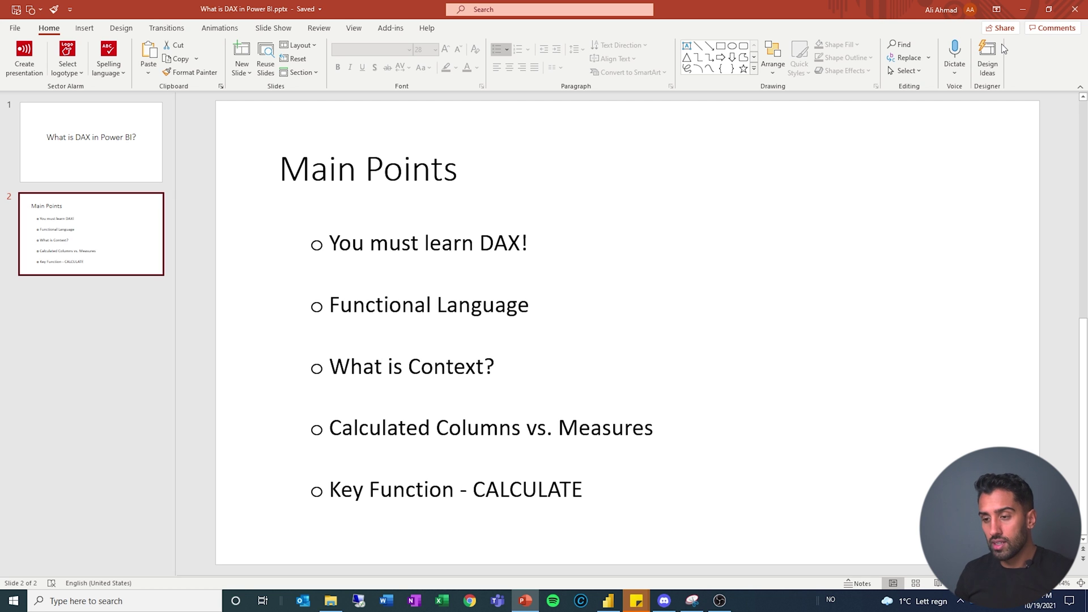
- Bring the Power BI report forward and launch the screen zoom utility
left_click(608, 600)
left_click(176, 601)
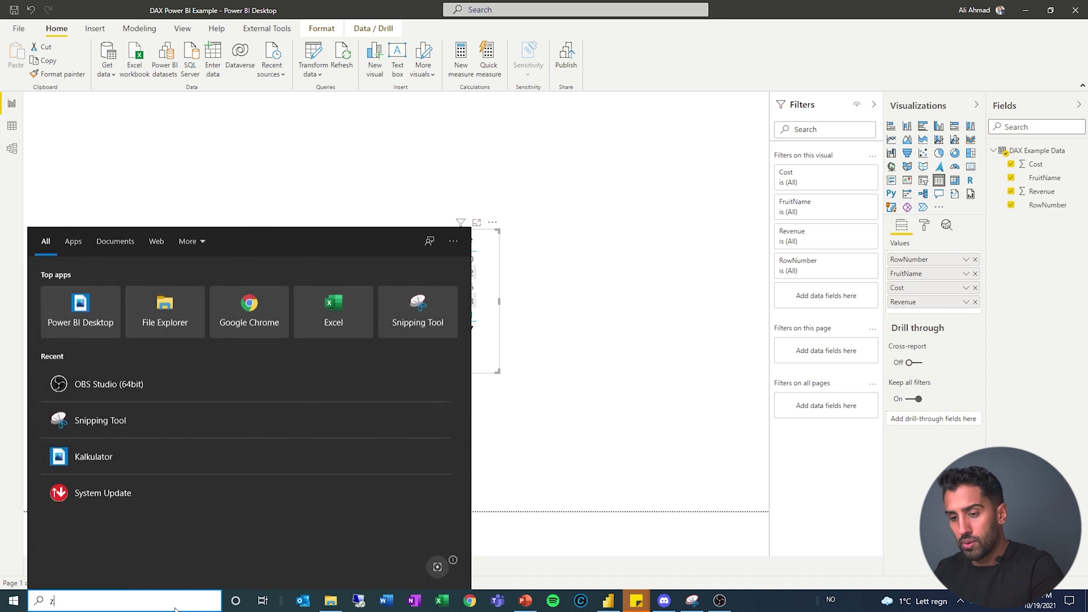
type("zoom")
left_click(140, 322)
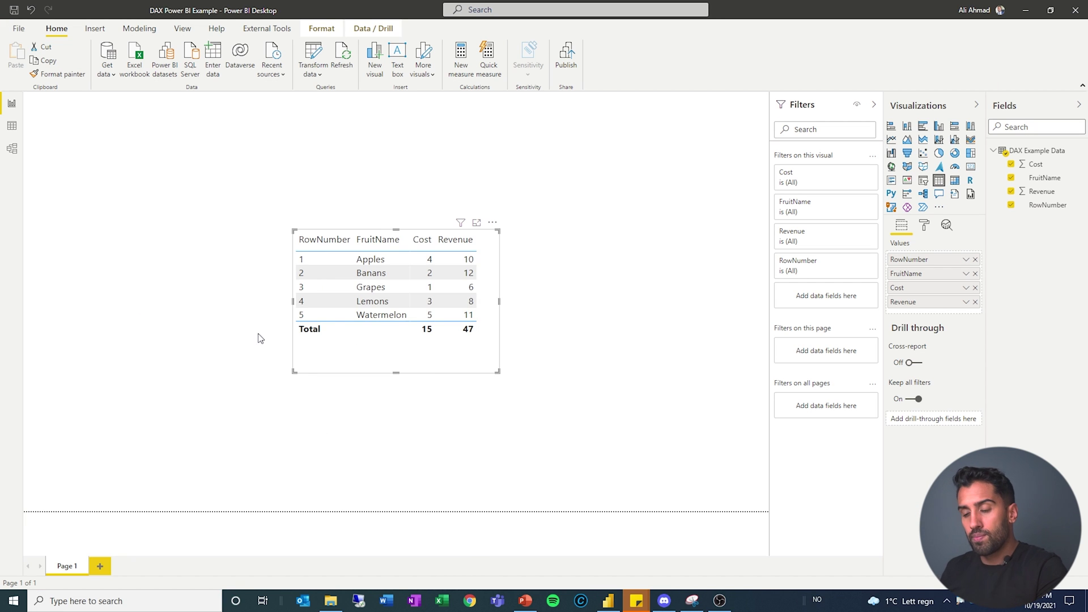
- Zoom in on the fruit table and mark up its columns on screen
key("ctrl+1")
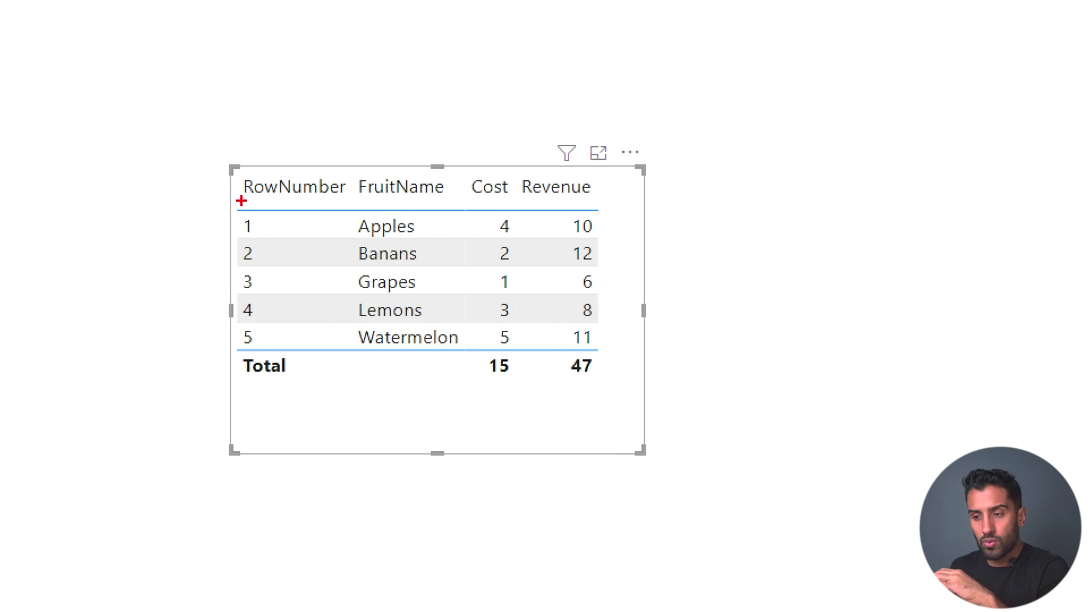
left_click_drag(242, 201, 598, 210)
left_click_drag(494, 385, 605, 386)
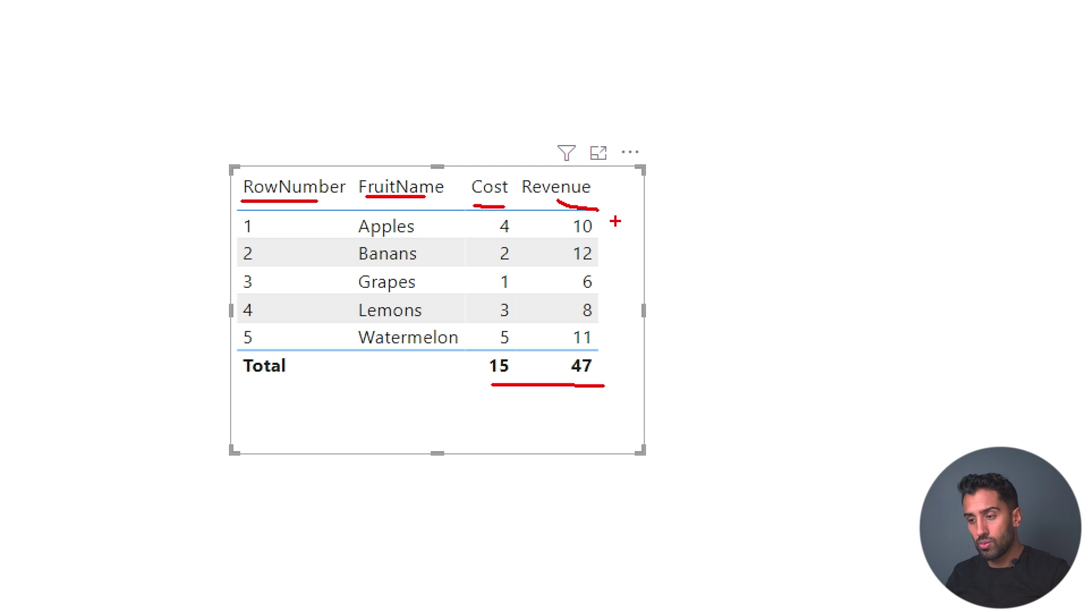
mouse_move(614, 222)
left_mouse_down()
mouse_move(630, 247)
mouse_move(611, 343)
left_mouse_up()
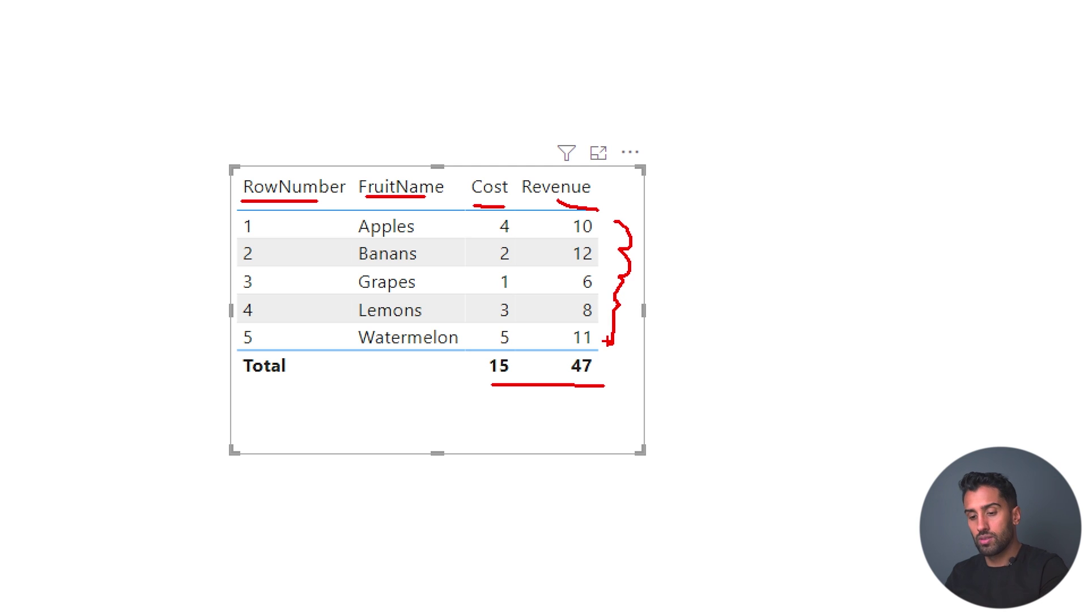
key("Escape")
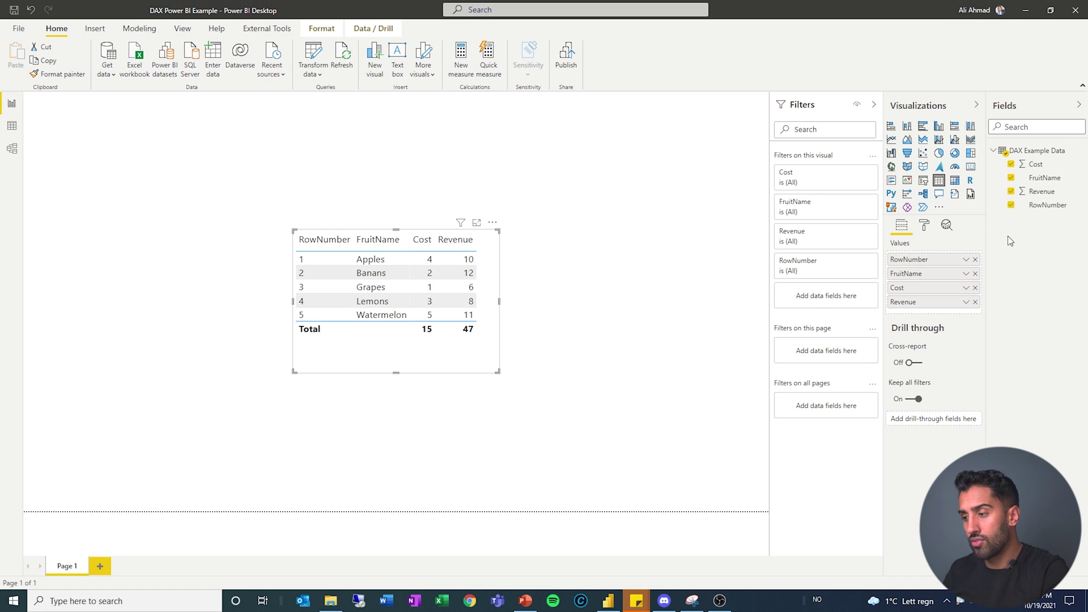
- Zoom in again on the field wells at the right and highlight the listed fields
key("ctrl+1")
left_click(960, 186)
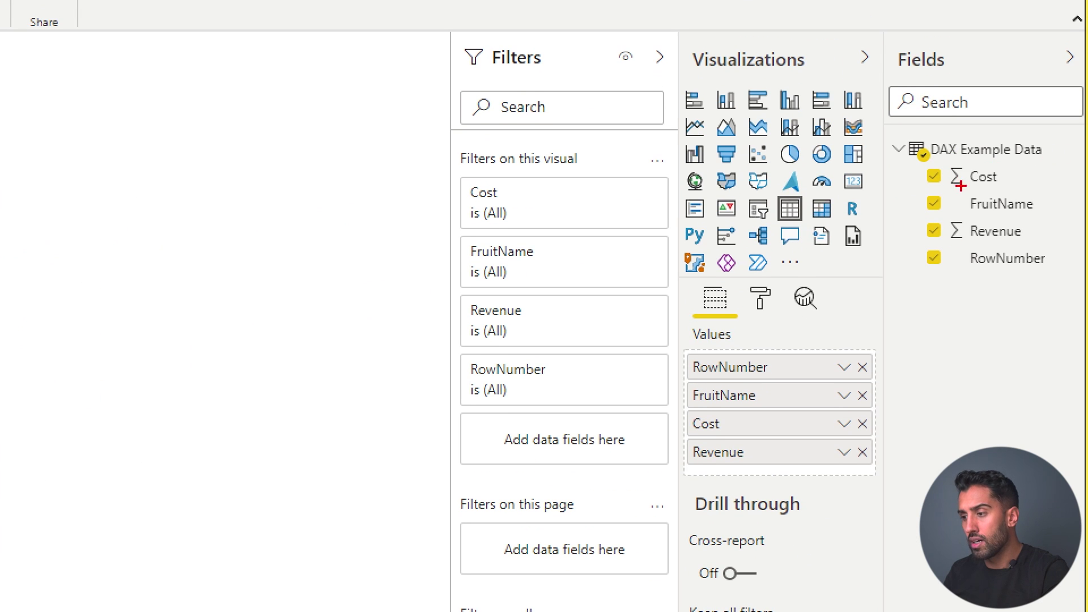
left_click_drag(950, 193, 997, 196)
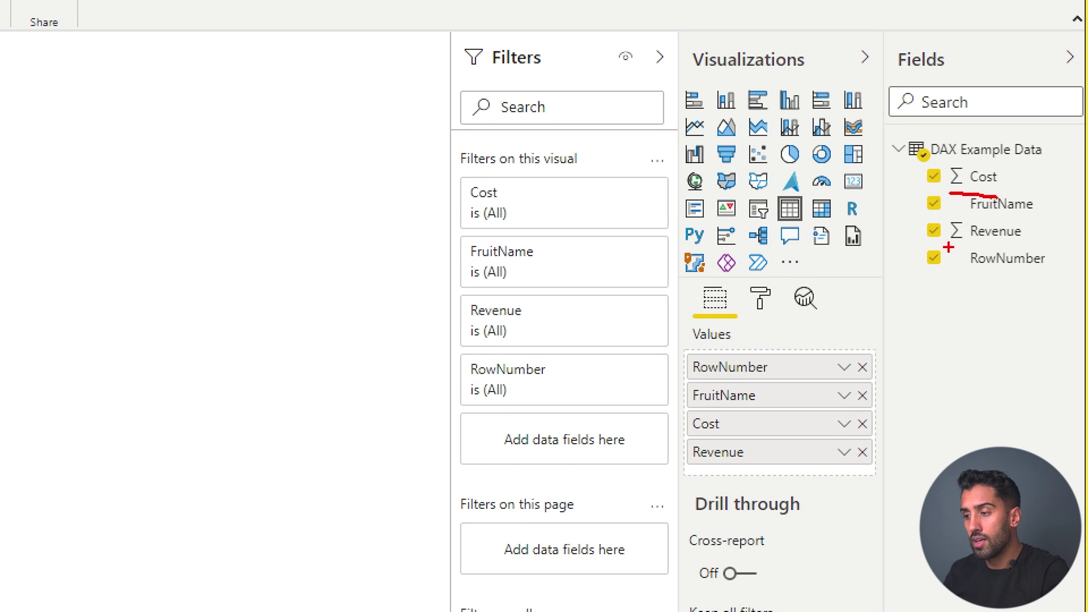
left_click_drag(949, 248, 1022, 255)
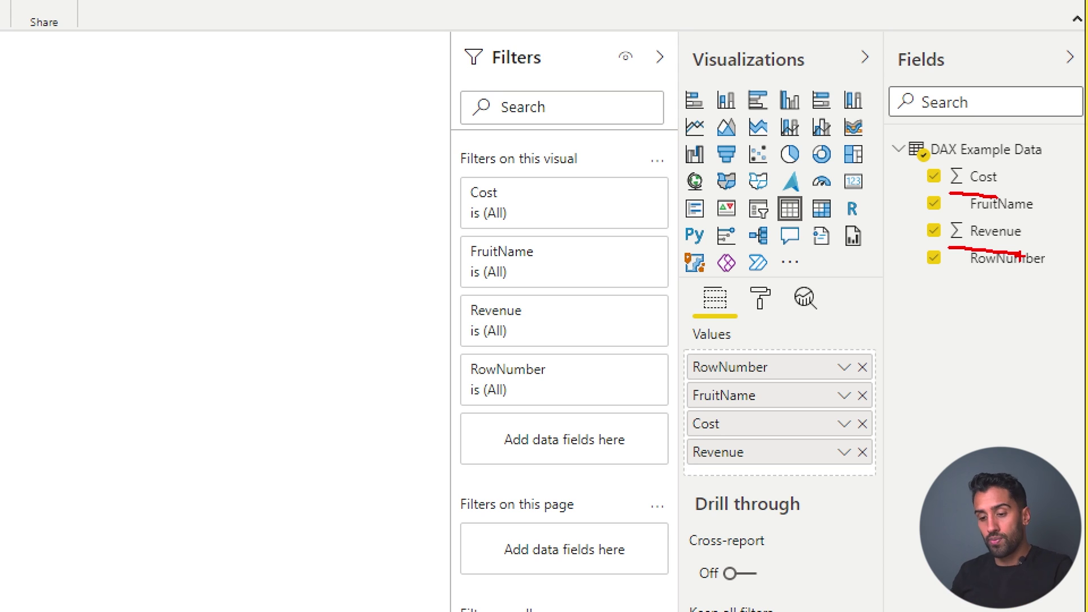
key("Escape")
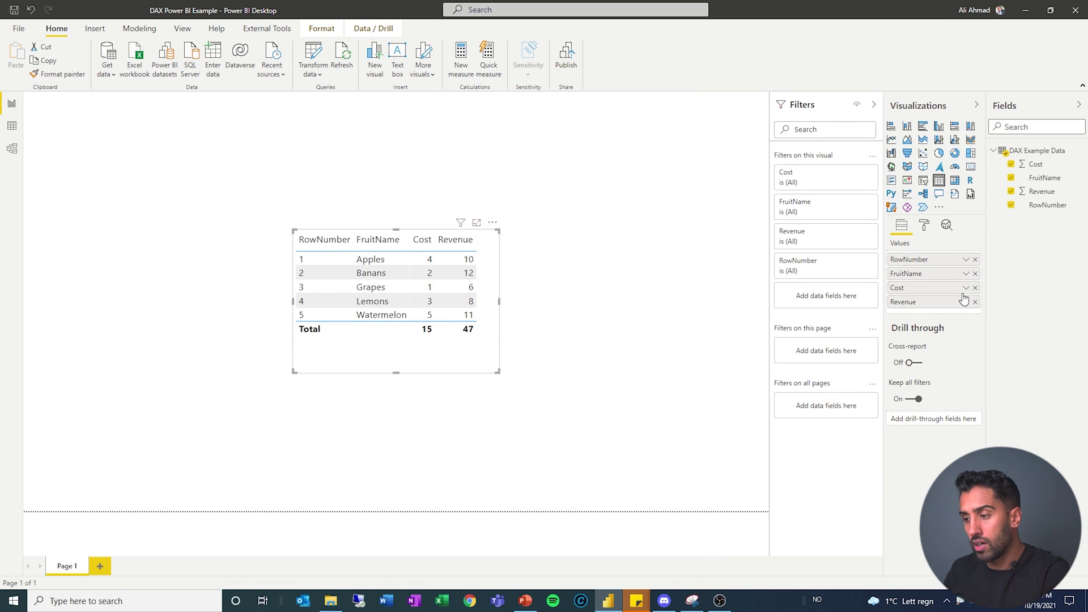
- Show the Revenue field's summarization choices, then switch over to the PowerPoint slides
left_click(966, 301)
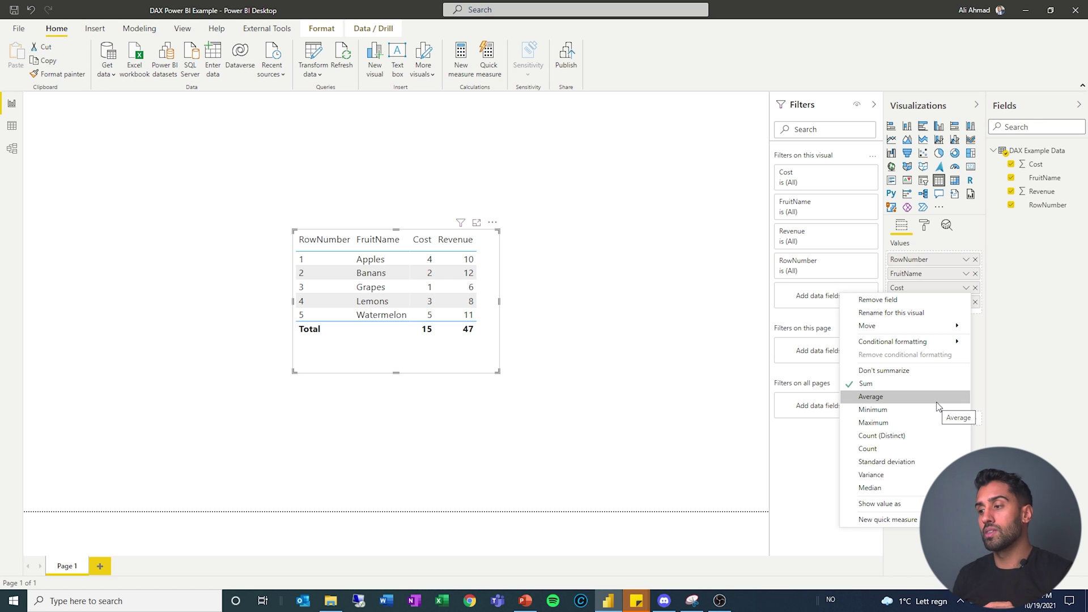
mouse_move(524, 605)
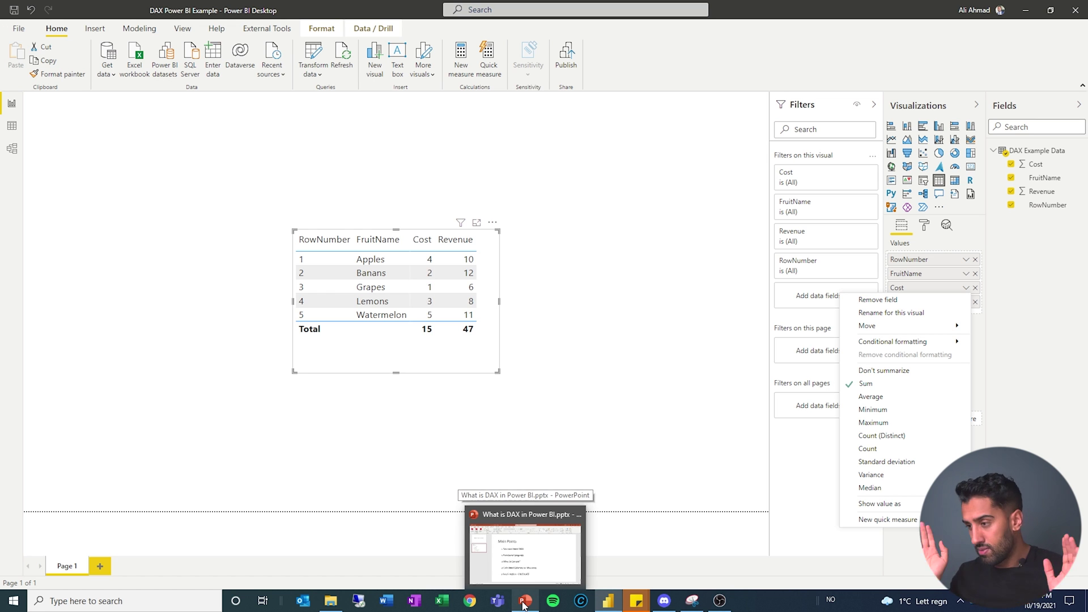
left_click(524, 605)
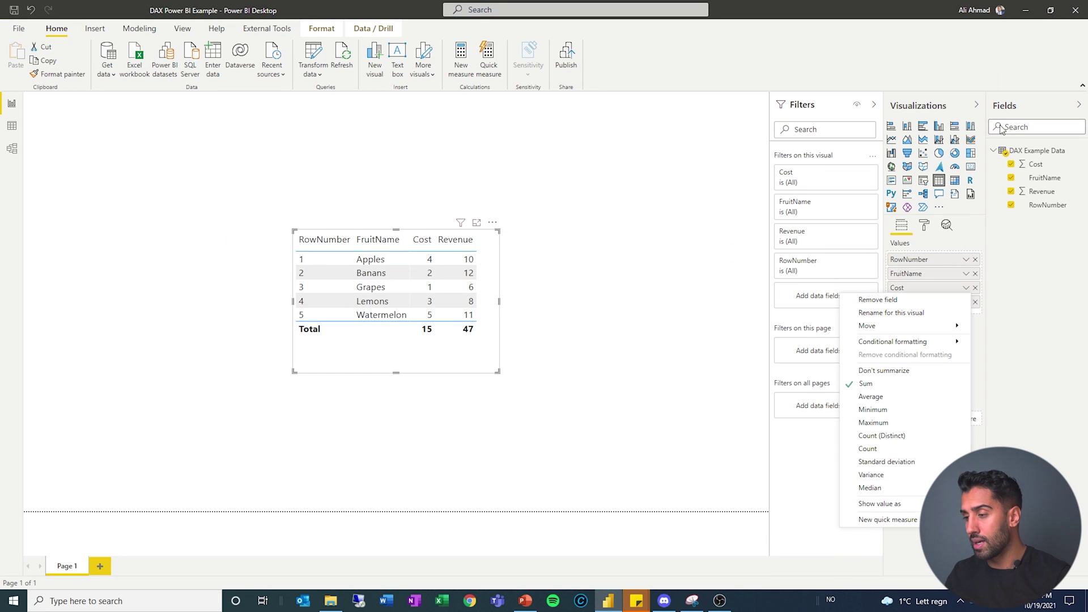
- Create the measure Total Revenue = SUM(Revenue) in the DAX Example Data table
right_click(1027, 157)
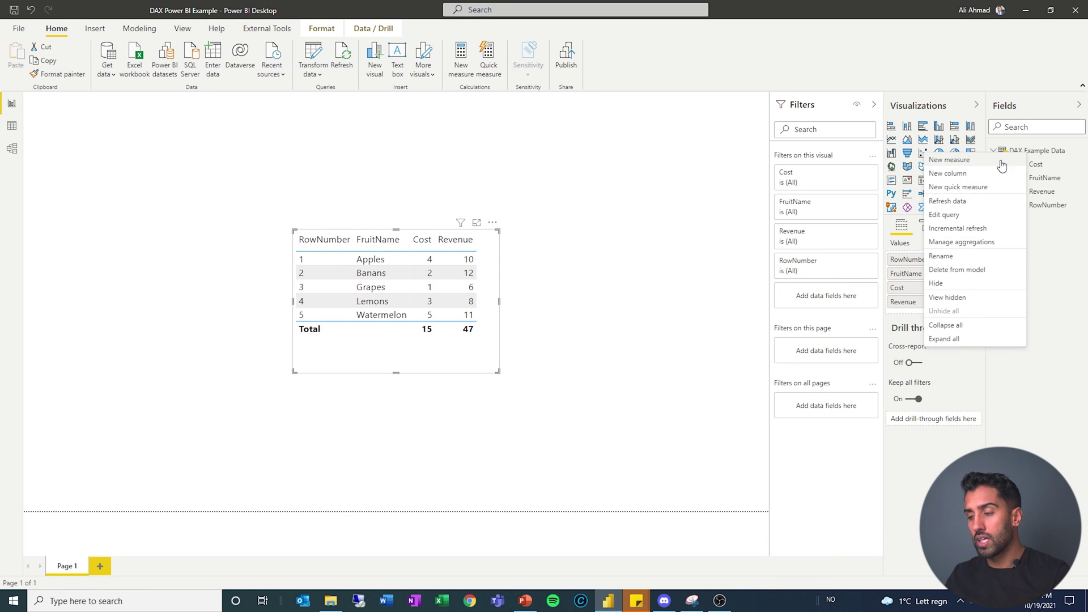
key("Escape")
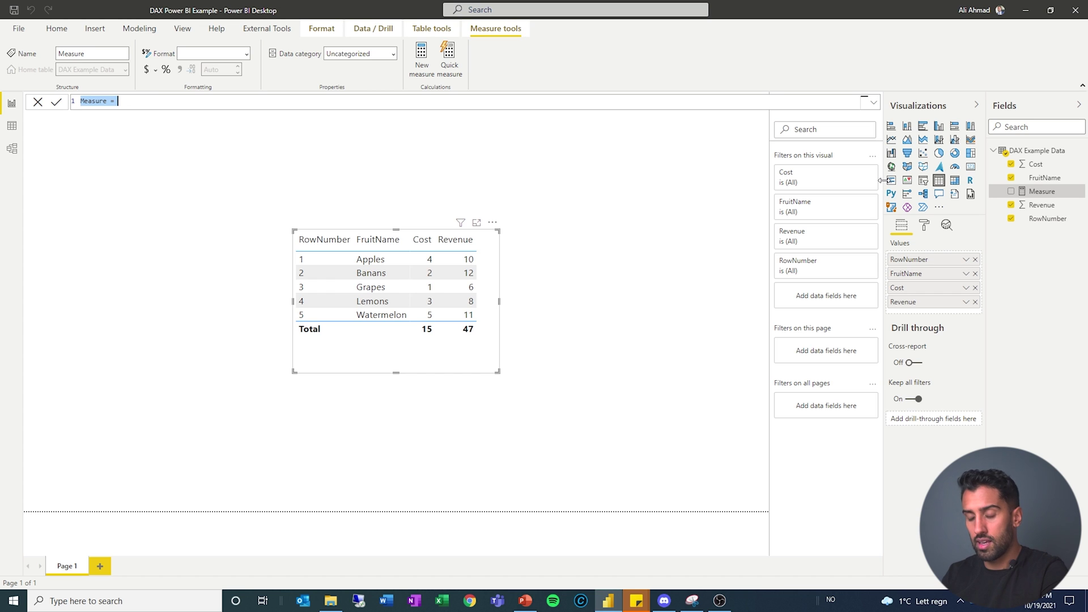
type("Total Revene")
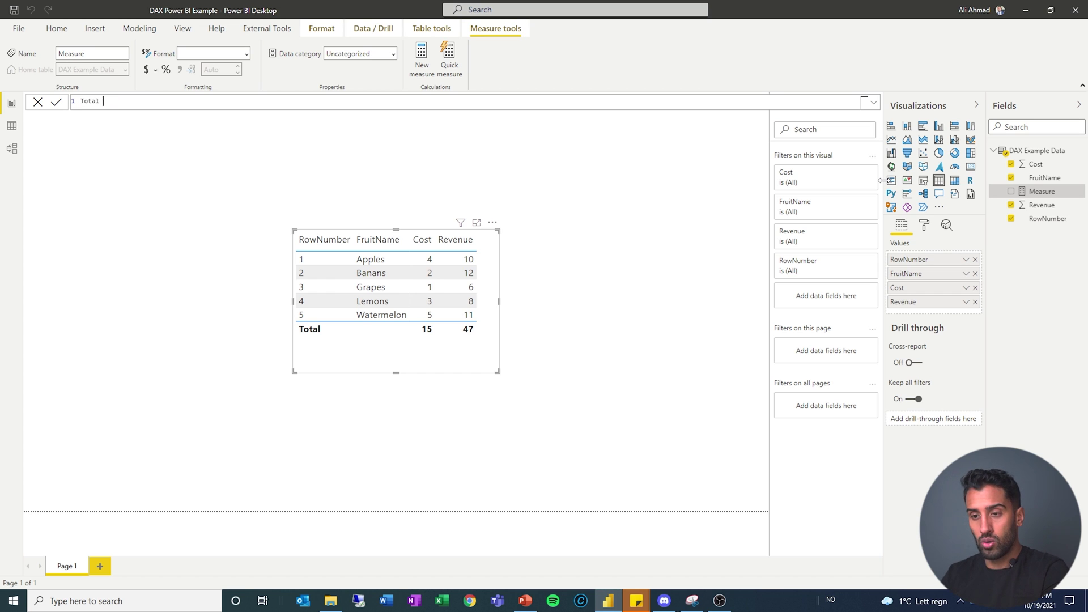
key("BackSpace")
key("BackSpace")
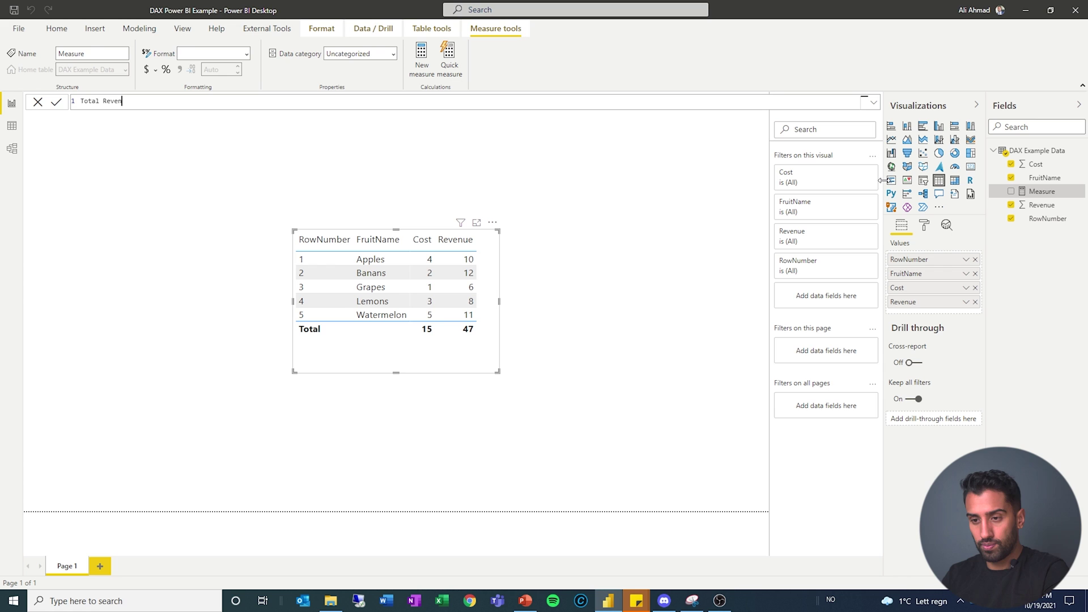
type("ue = ")
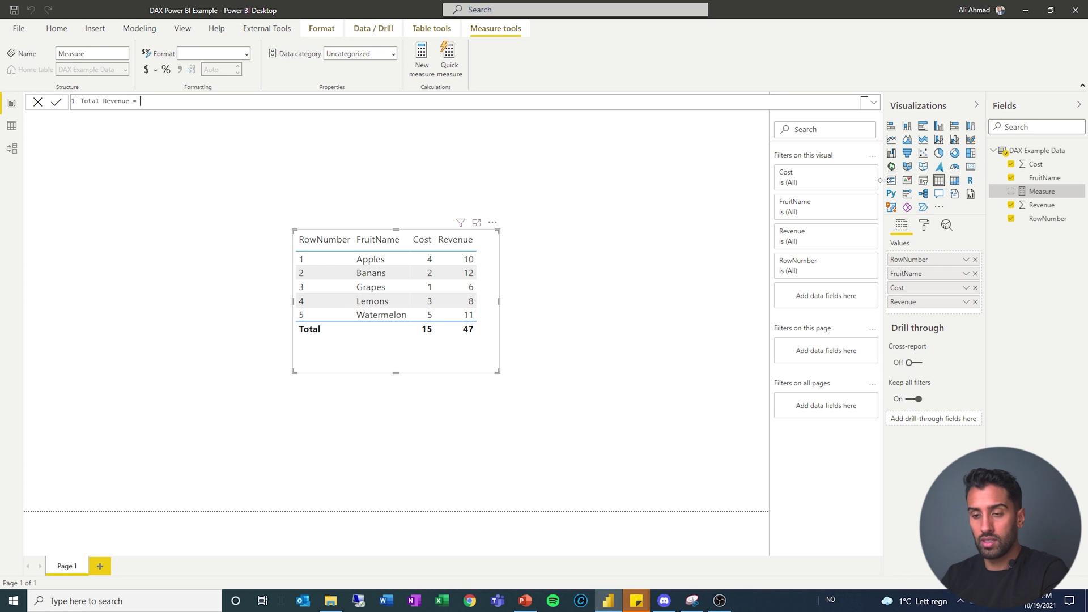
type("SUM ( Rev")
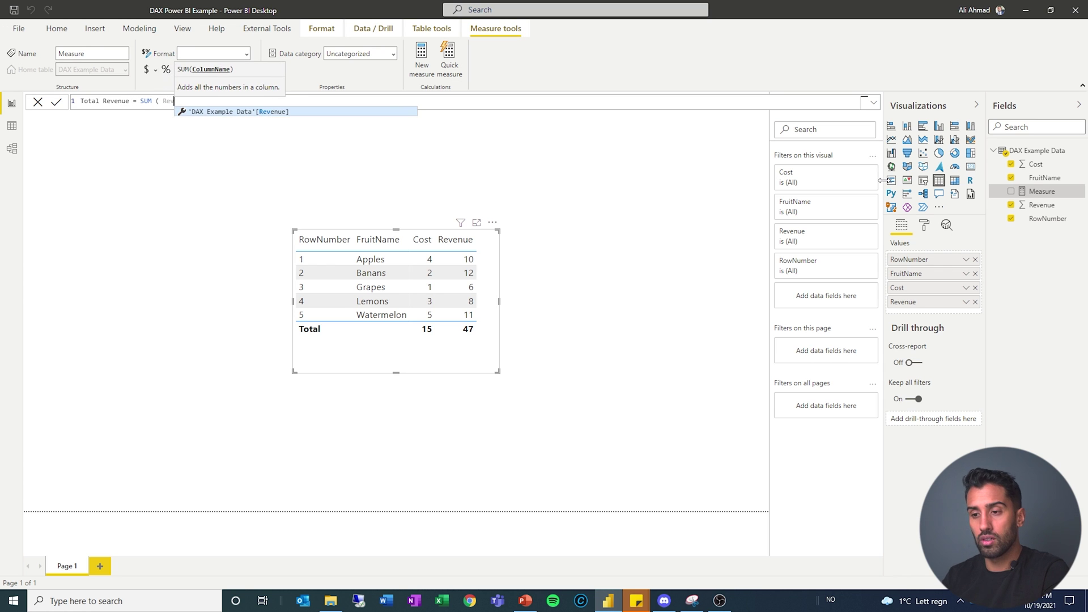
key("Tab")
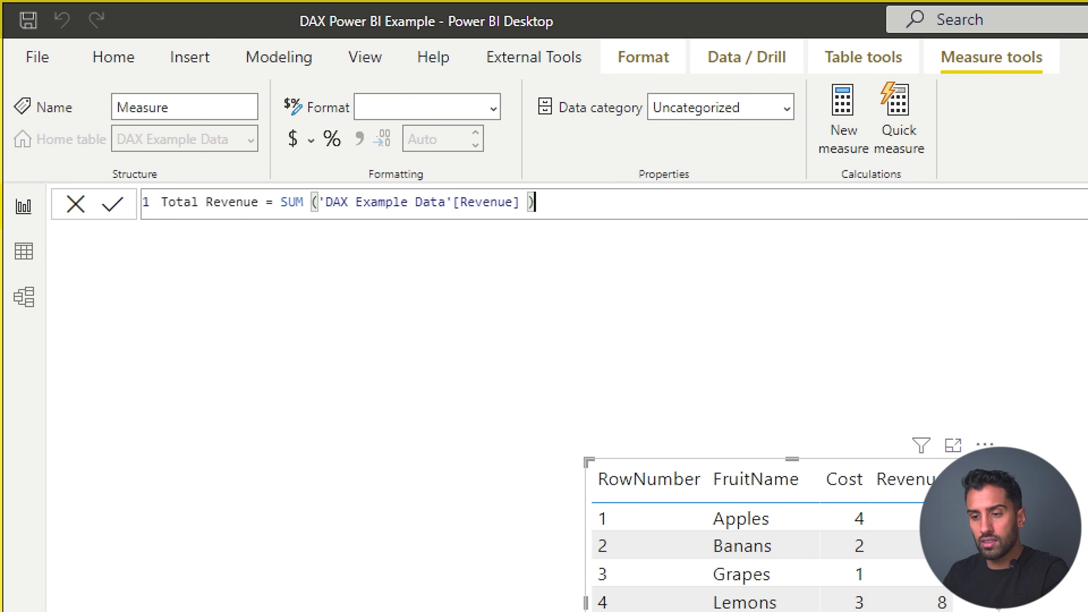
left_click_drag(162, 215, 515, 213)
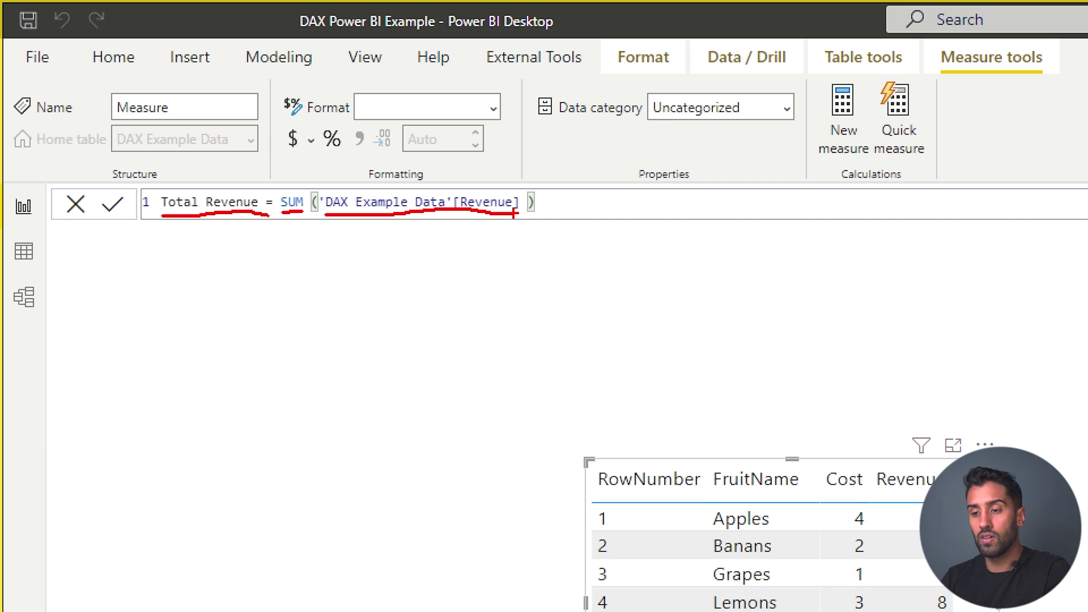
key("Escape")
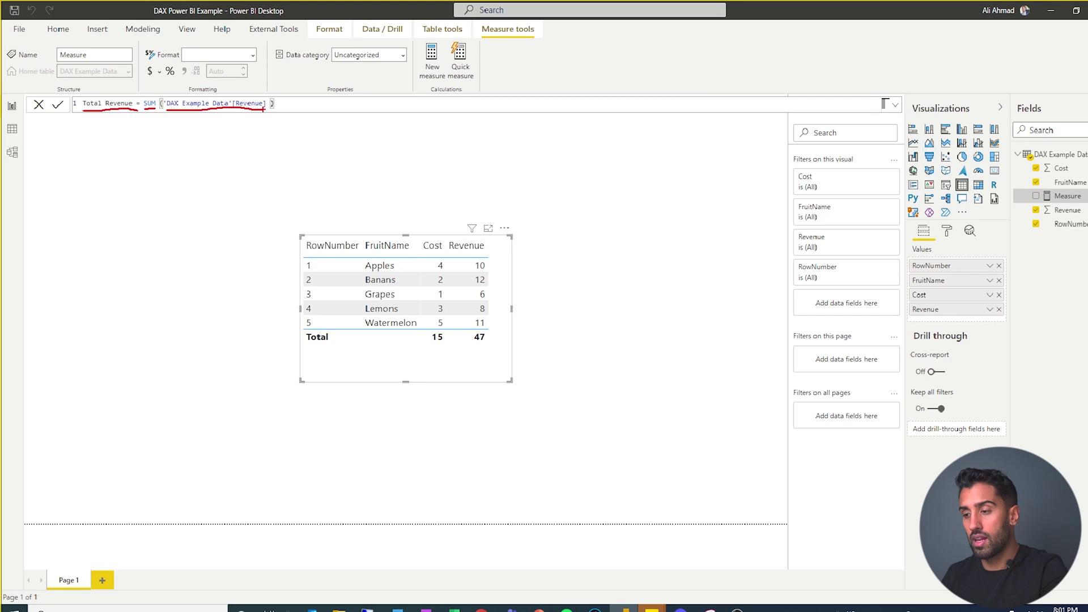
key("Return")
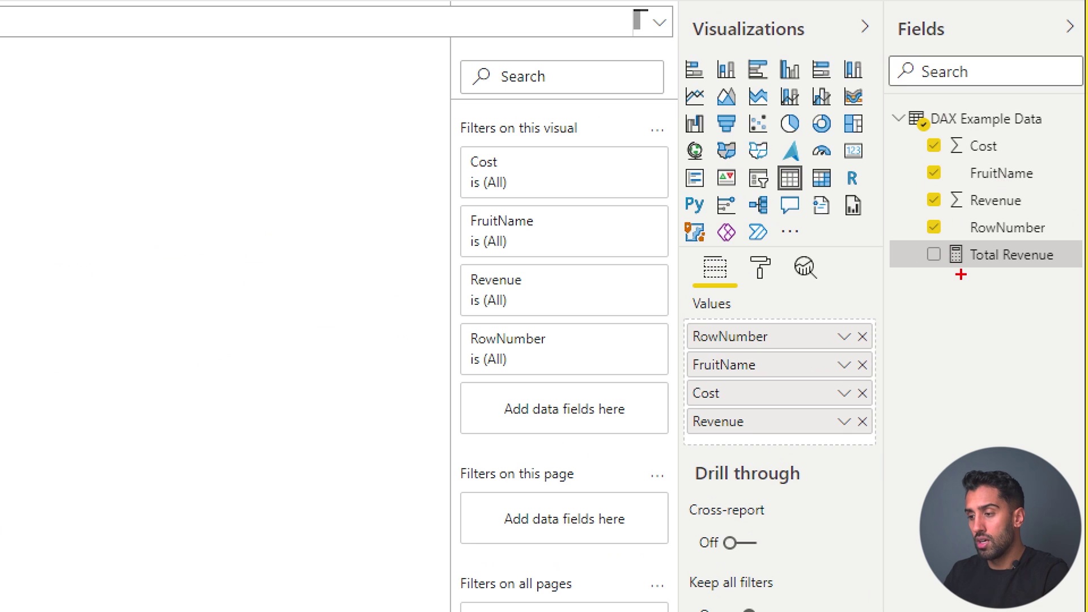
- Add Total Revenue to the table visual and widen the visual so the column shows fully
left_click_drag(954, 278, 1054, 278)
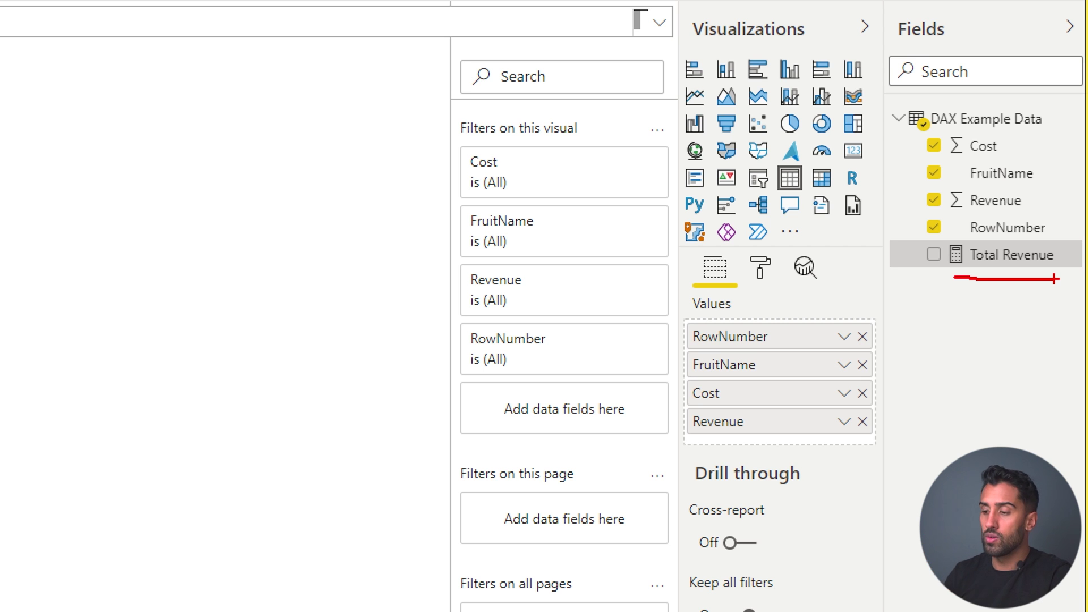
key("Escape")
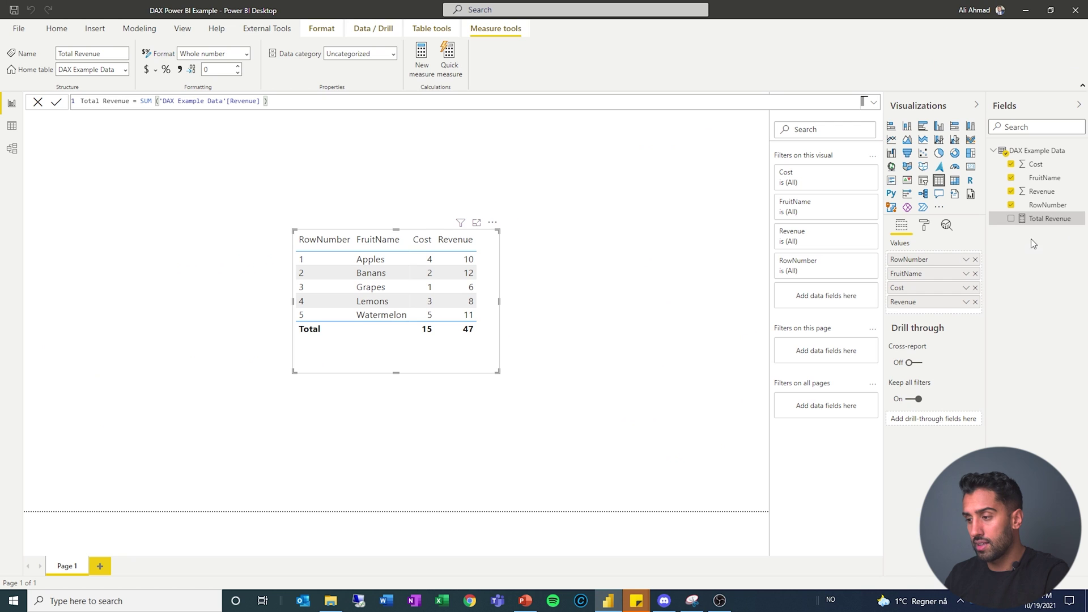
left_click_drag(1039, 227, 462, 396)
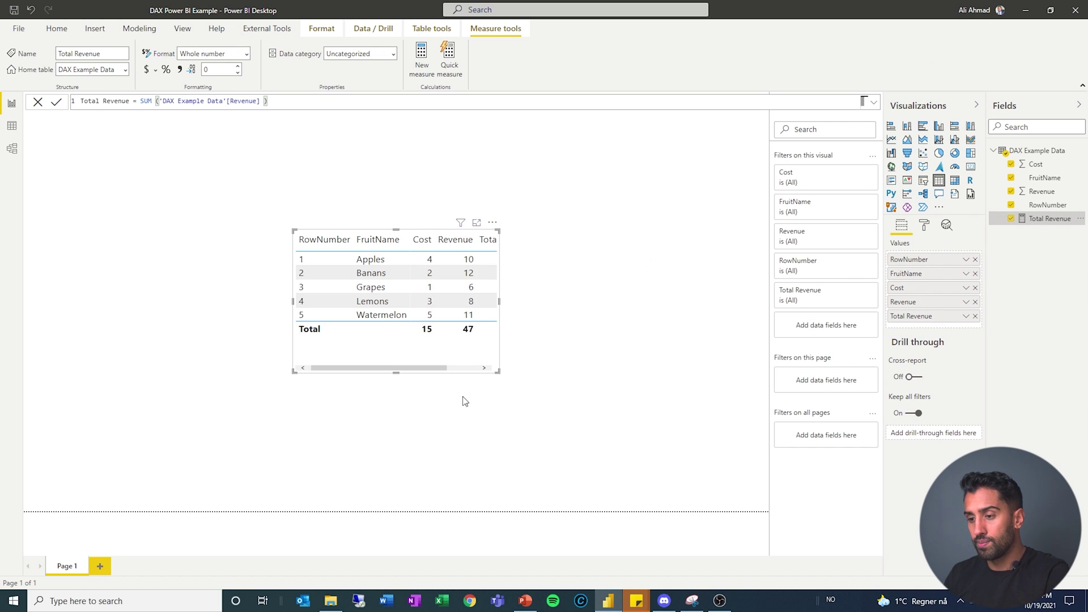
left_click_drag(499, 301, 594, 311)
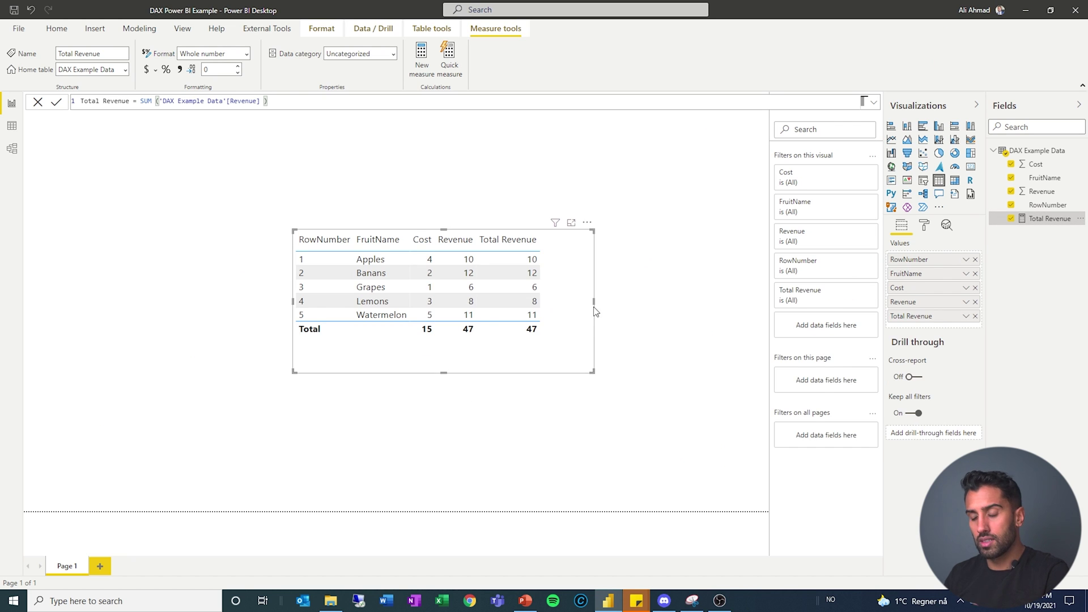
right_click(1018, 153)
- Write the measure Total Revenue (Apples) = CALCULATE([Total Revenue], 'DAX Example Data'[FruitName] = "Apples")
left_click(985, 160)
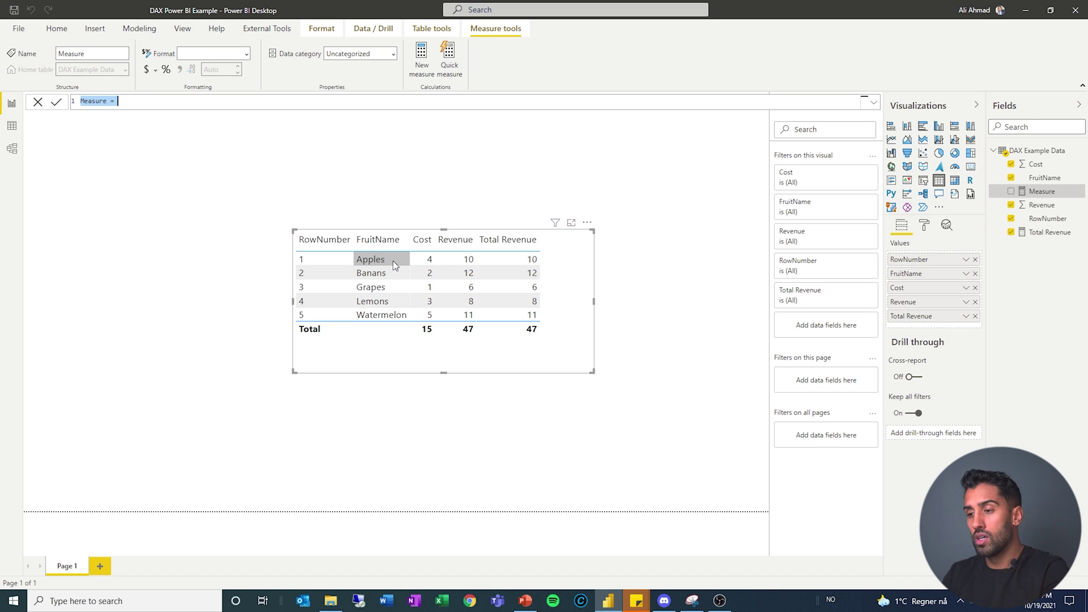
type("Total Revenue (")
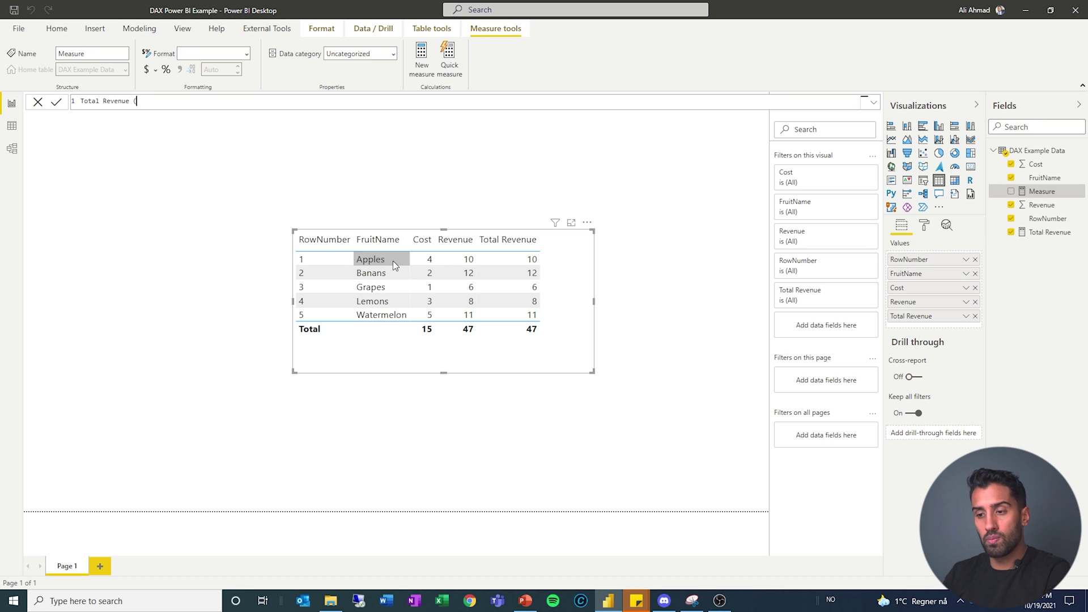
type("Data")
key("BackSpace")
key("BackSpace")
key("BackSpace")
key("BackSpace")
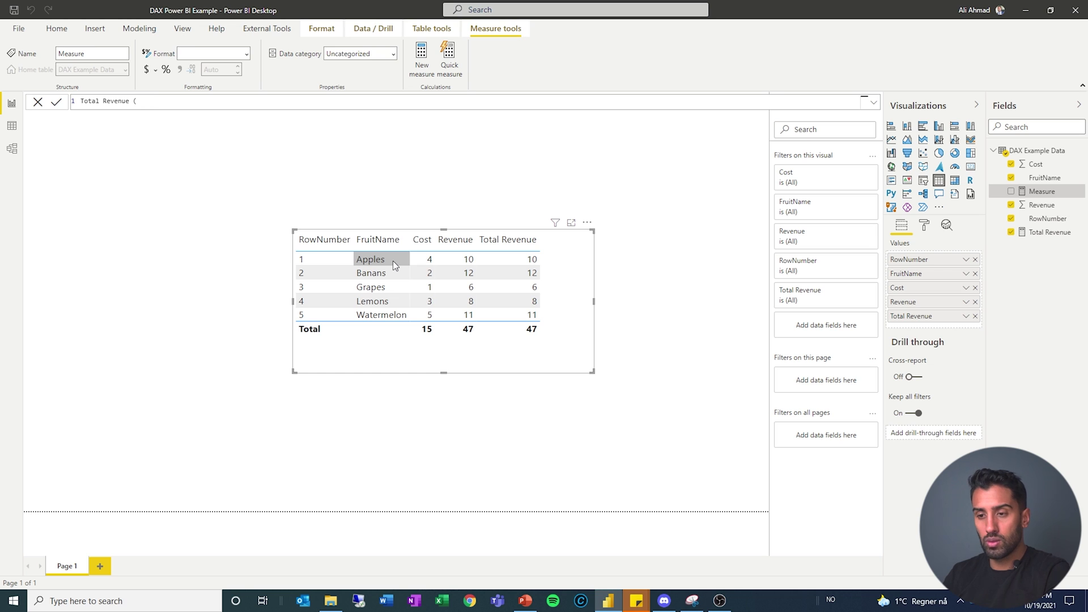
type("Apples) =")
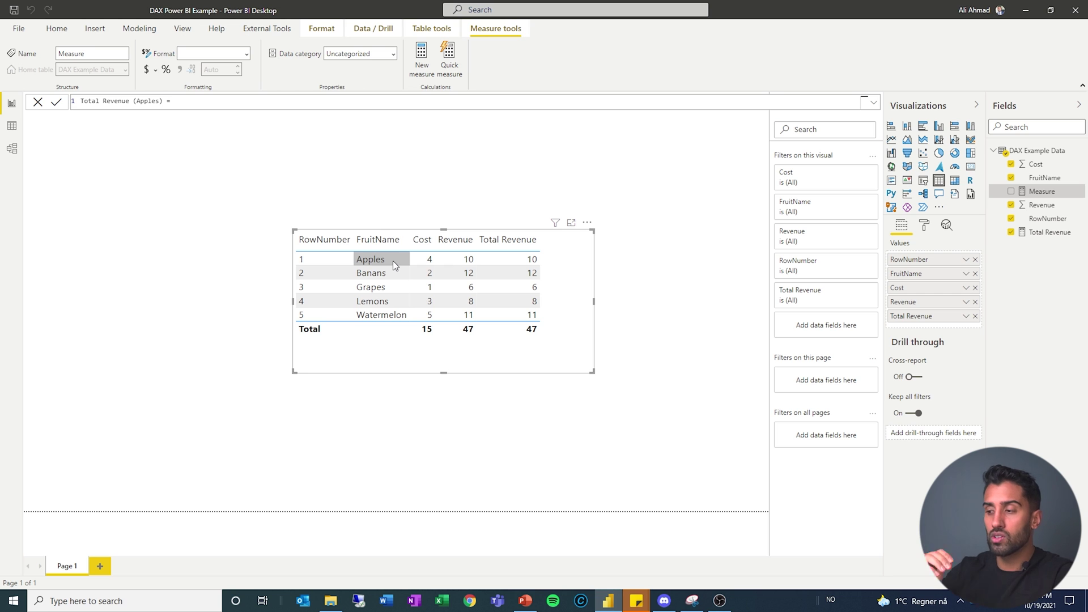
type("CAL")
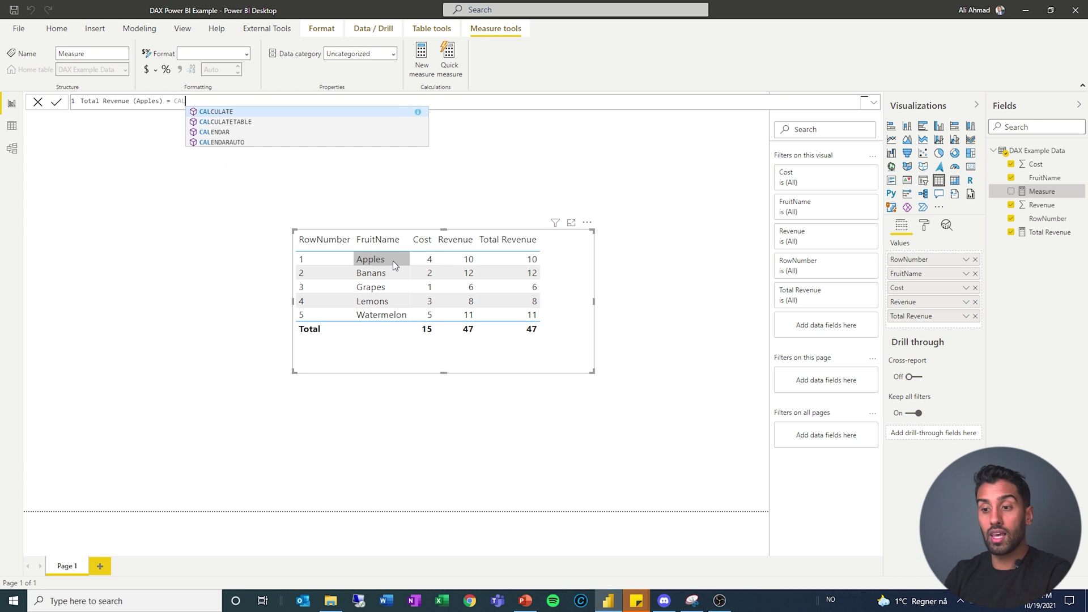
key("Tab")
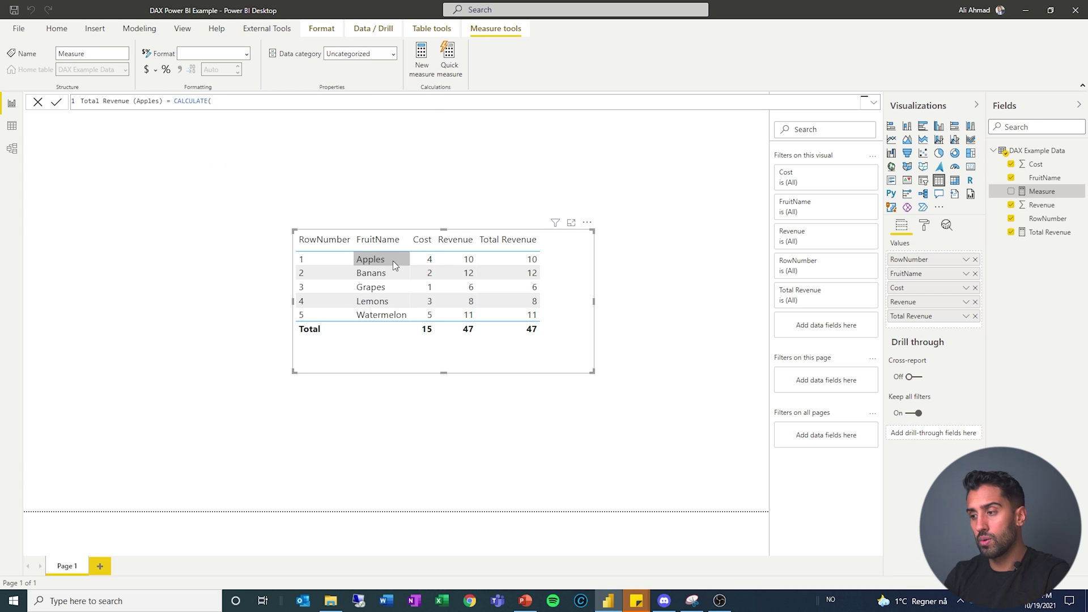
type("[")
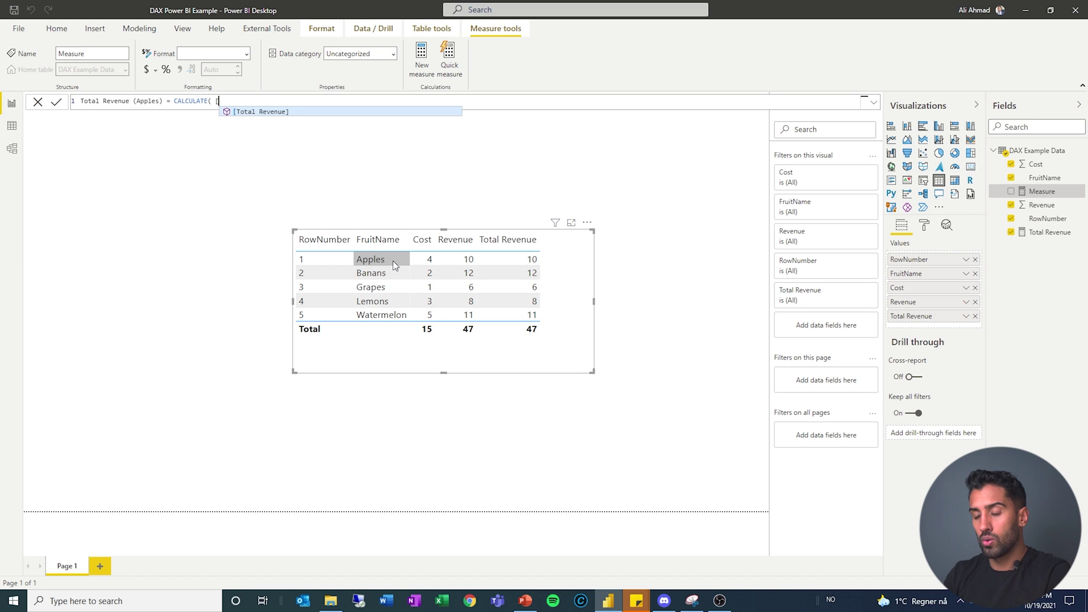
key("Tab")
type(",'")
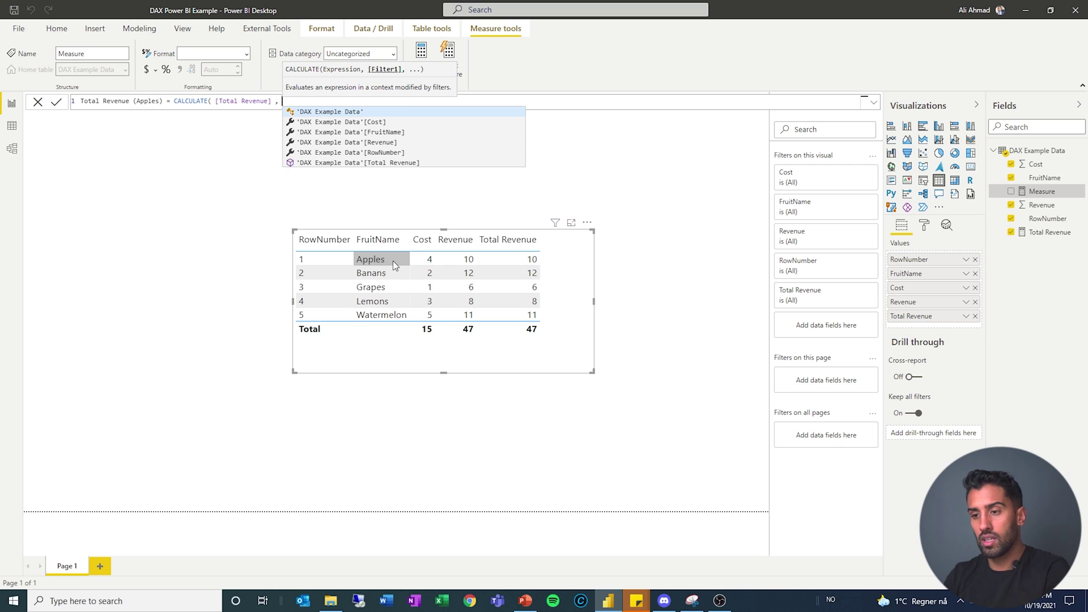
type("fr")
key("Tab")
type("= ")
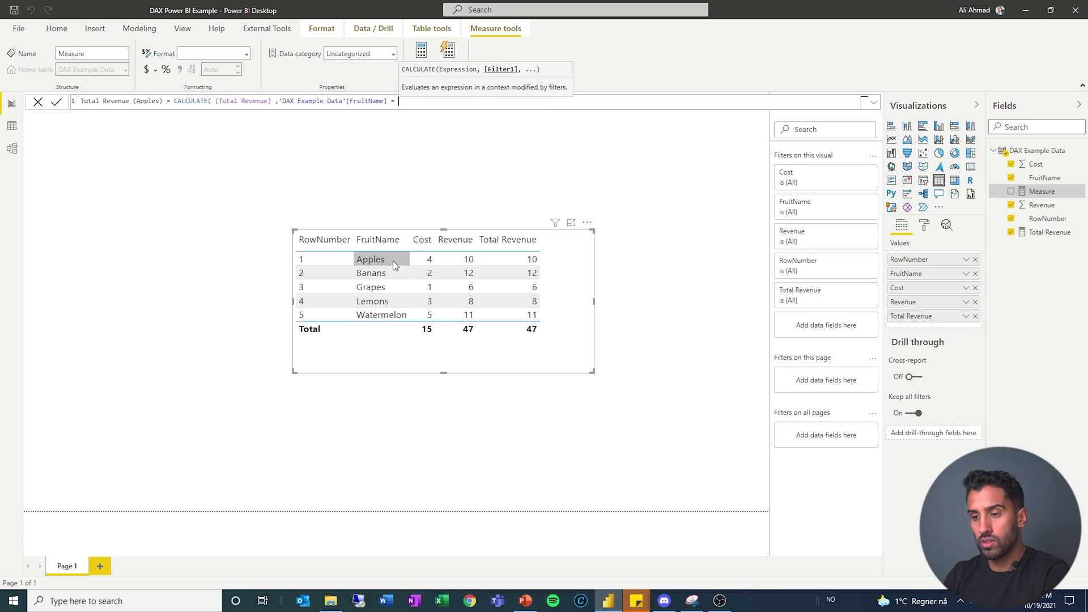
type("\"Apples\" )")
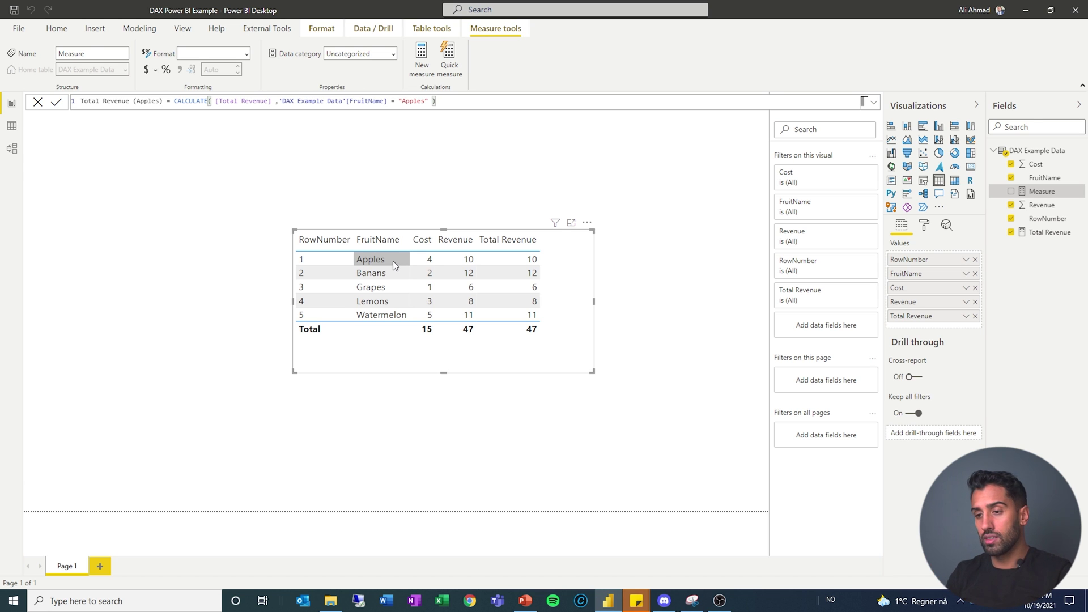
- Commit Total Revenue (Apples), add it to the table, and widen the visual to fit it
key("Return")
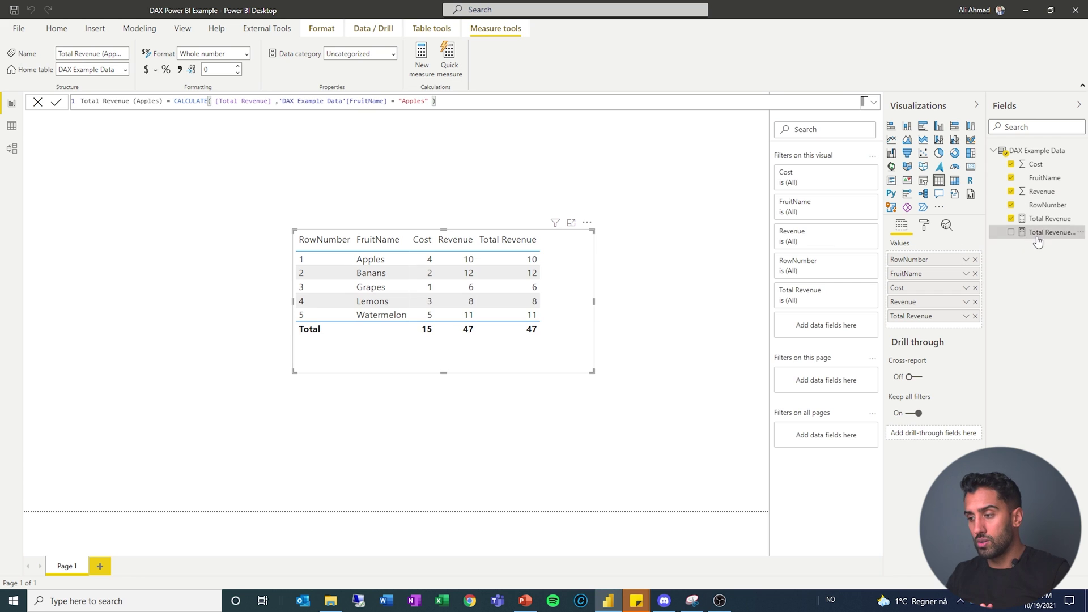
left_click_drag(1046, 232, 950, 321)
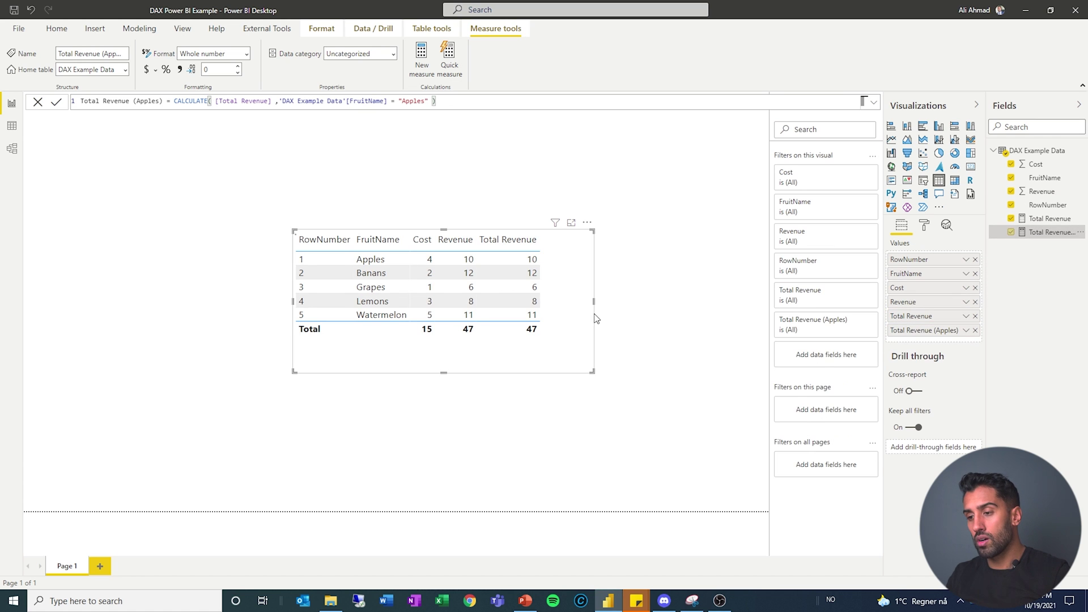
left_click_drag(594, 303, 690, 302)
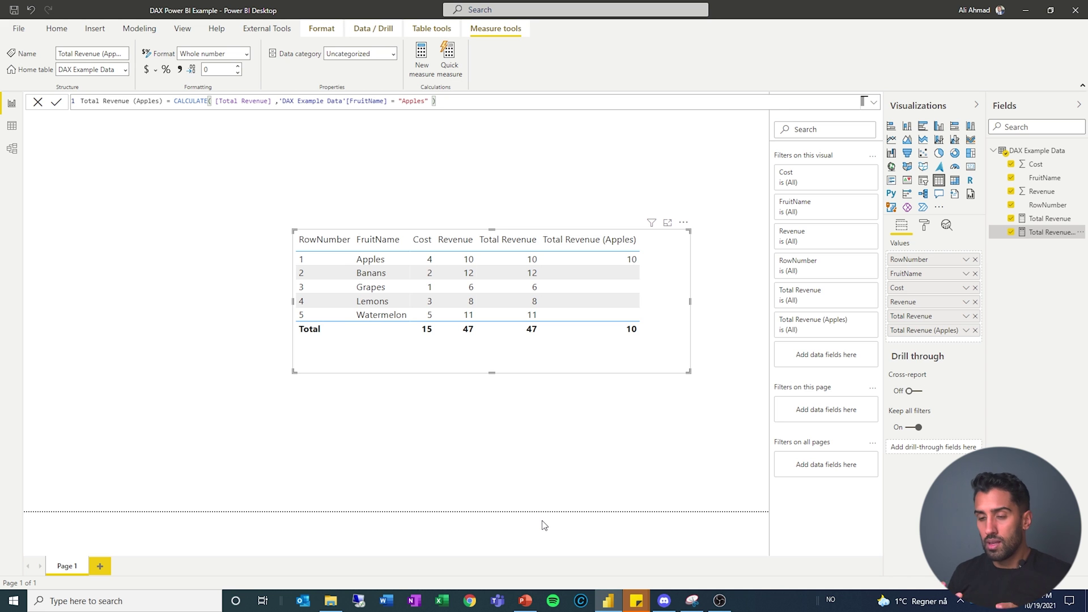
left_click(525, 600)
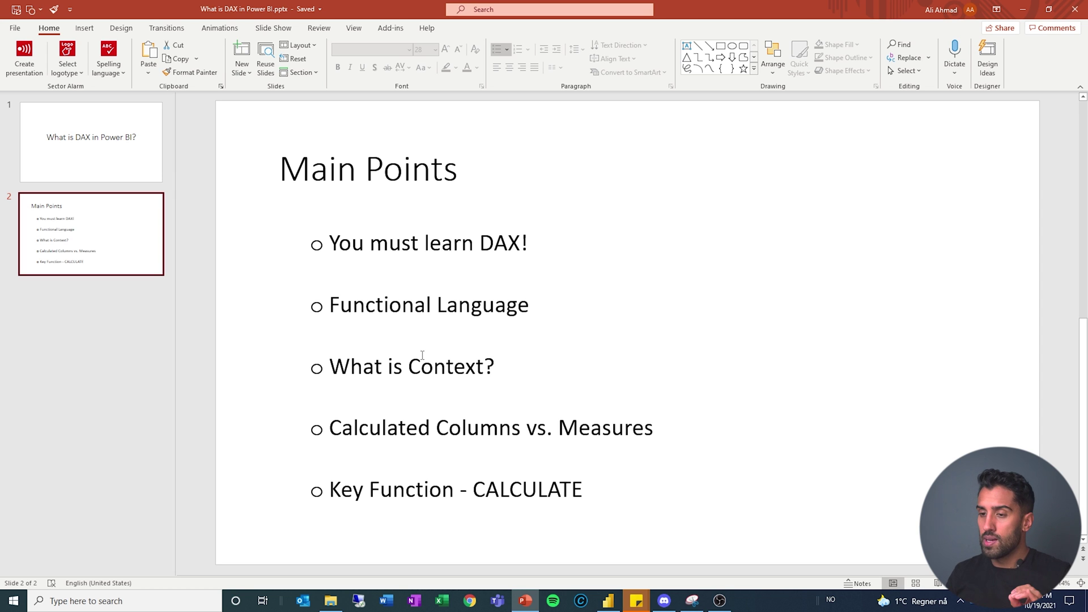
left_click(1024, 10)
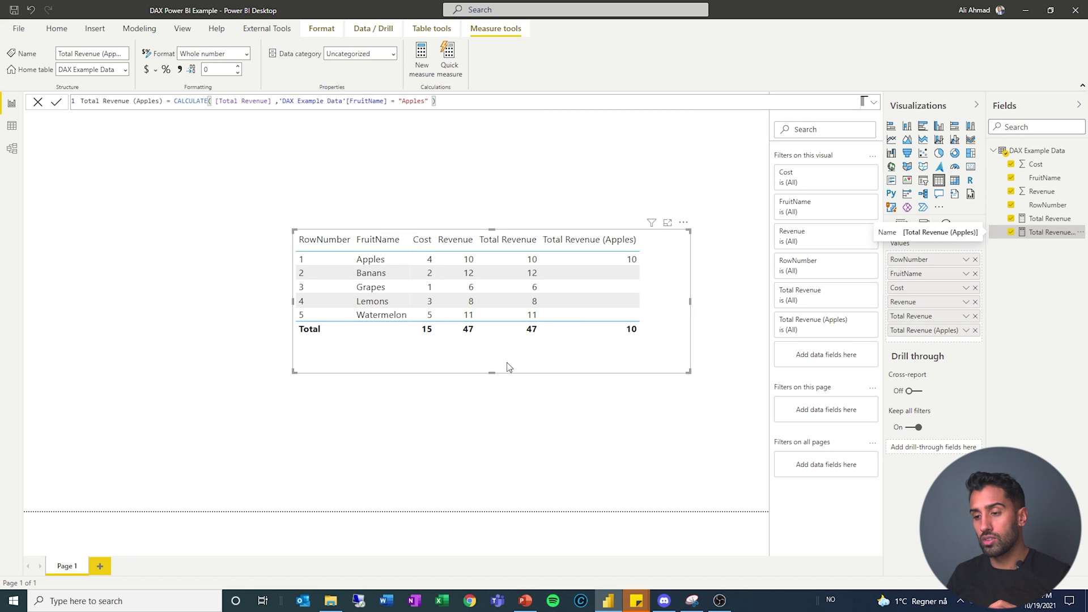
- Shift the fruit table visual a little to the left on the canvas
left_click_drag(509, 366, 471, 359)
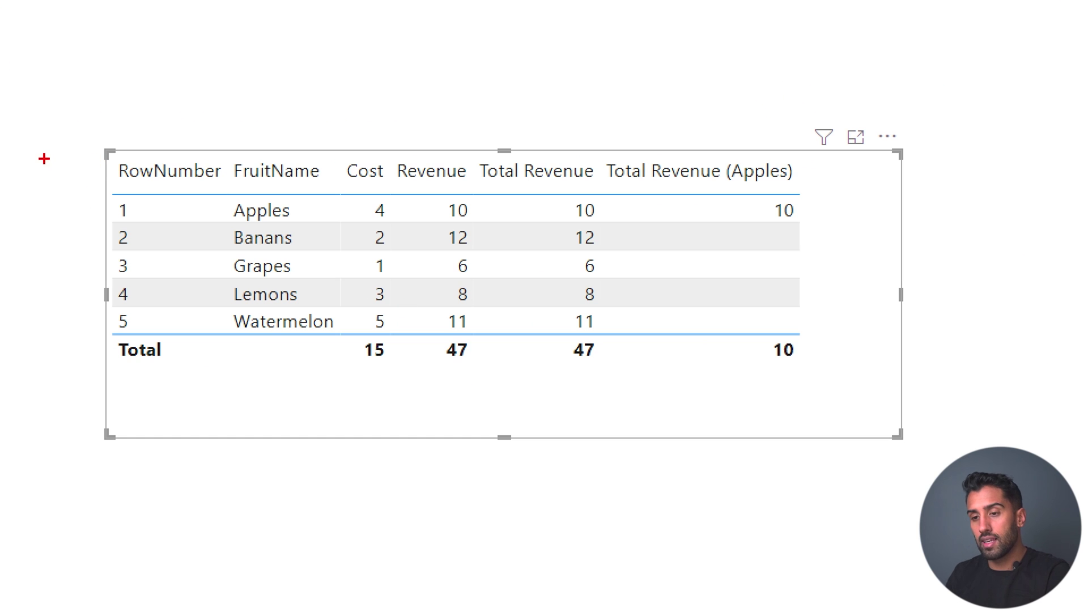
mouse_move(84, 129)
left_mouse_down()
mouse_move(68, 413)
mouse_move(77, 468)
mouse_move(455, 508)
mouse_move(759, 513)
mouse_move(922, 470)
mouse_move(949, 435)
mouse_move(932, 136)
mouse_move(942, 70)
mouse_move(363, 86)
mouse_move(83, 114)
left_mouse_up()
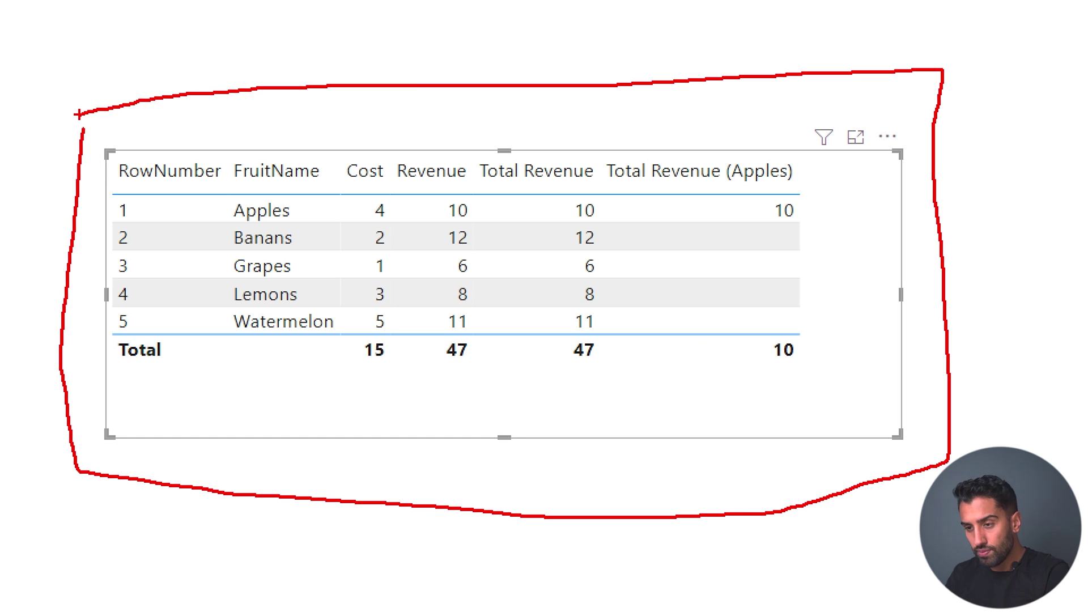
mouse_move(226, 145)
left_mouse_down()
mouse_move(227, 291)
mouse_move(288, 346)
mouse_move(348, 340)
mouse_move(333, 137)
mouse_move(229, 145)
left_mouse_up()
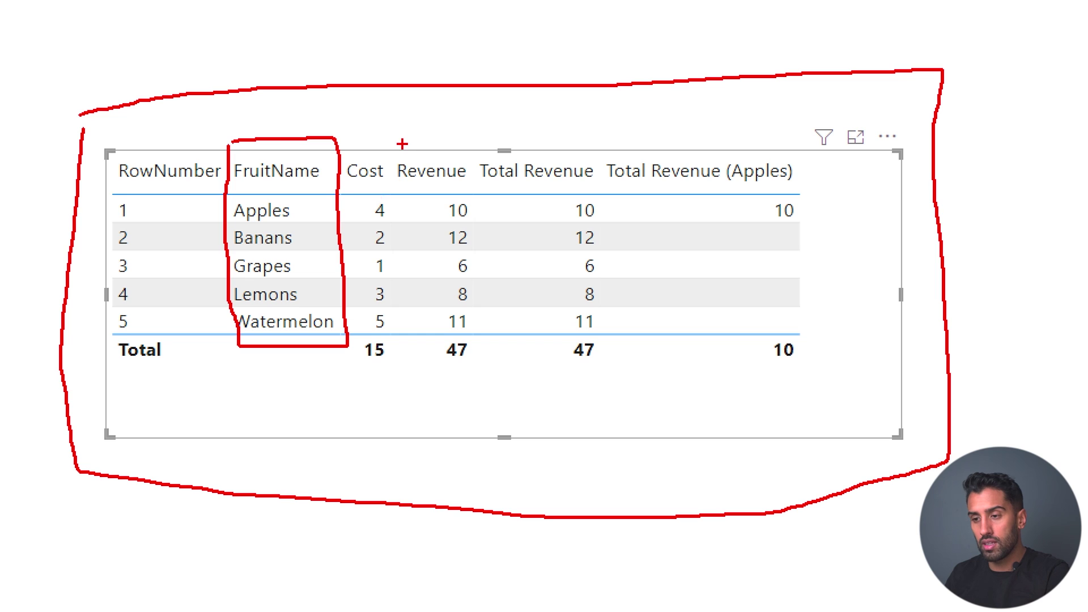
mouse_move(391, 154)
left_mouse_down()
mouse_move(391, 180)
mouse_move(475, 180)
mouse_move(464, 157)
mouse_move(394, 163)
left_mouse_up()
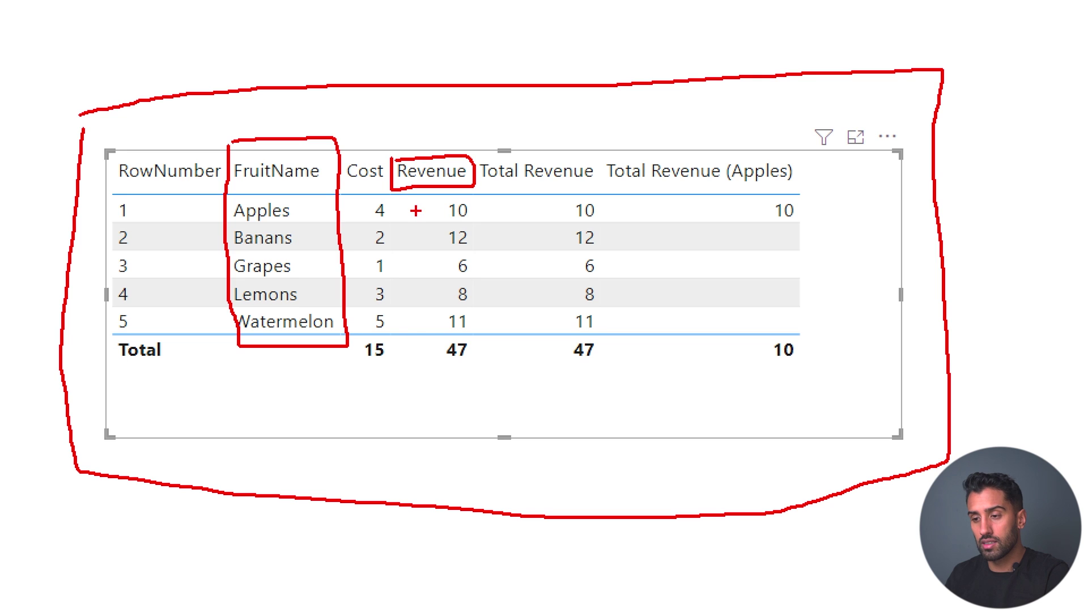
mouse_move(416, 210)
left_mouse_down()
mouse_move(439, 229)
mouse_move(424, 267)
mouse_move(438, 272)
mouse_move(424, 291)
mouse_move(438, 298)
mouse_move(437, 323)
left_mouse_up()
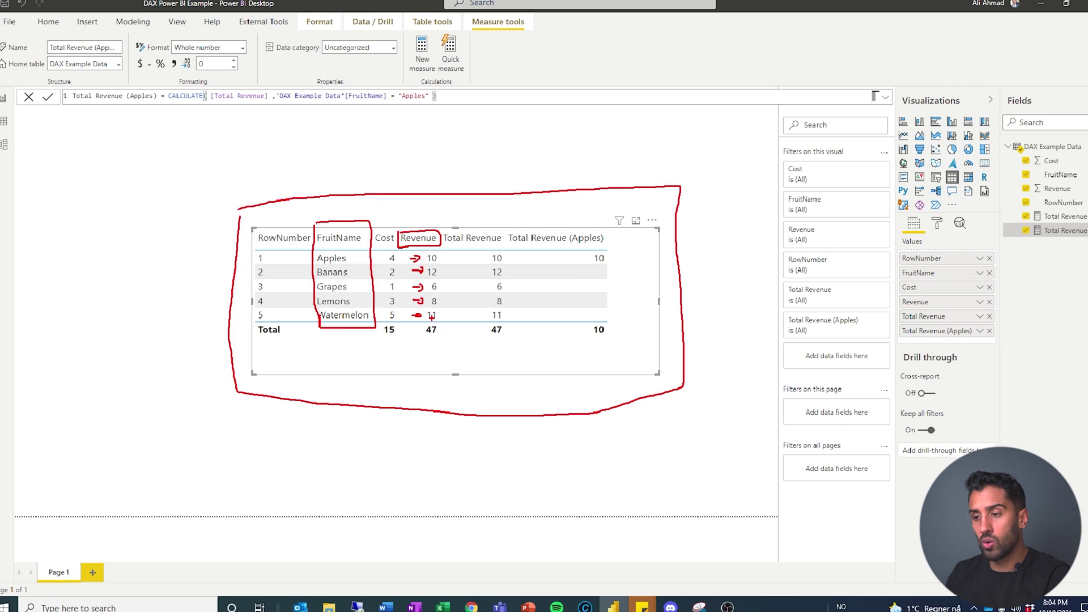
key("Escape")
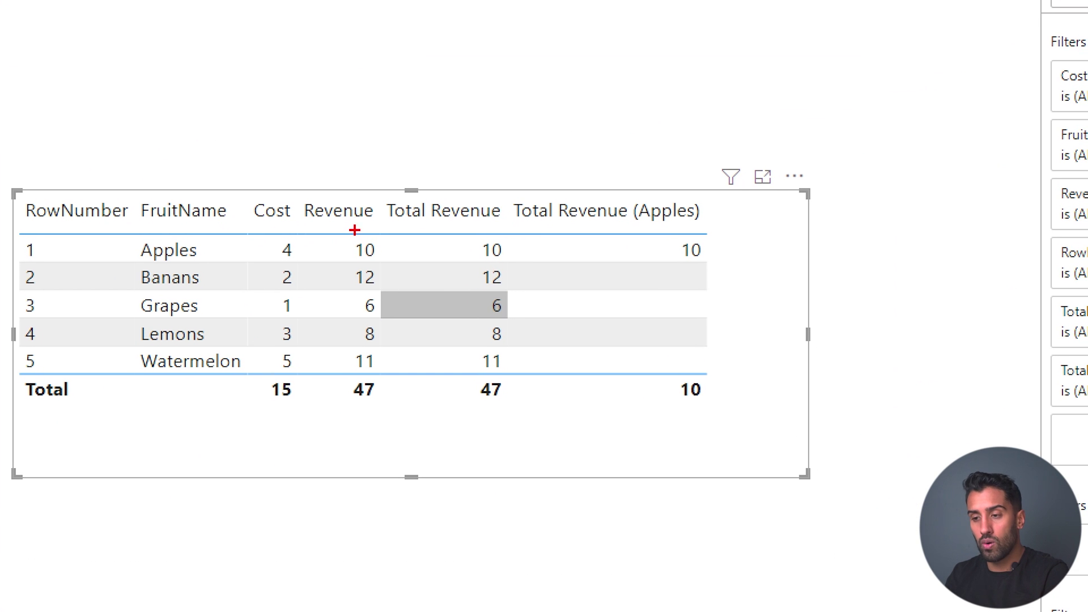
- Circle the Total Revenue column on screen, then flip to PowerPoint and back
left_click_drag(442, 216, 439, 303)
mouse_move(383, 340)
left_mouse_down()
mouse_move(474, 416)
mouse_move(553, 423)
mouse_move(525, 160)
mouse_move(390, 164)
left_mouse_up()
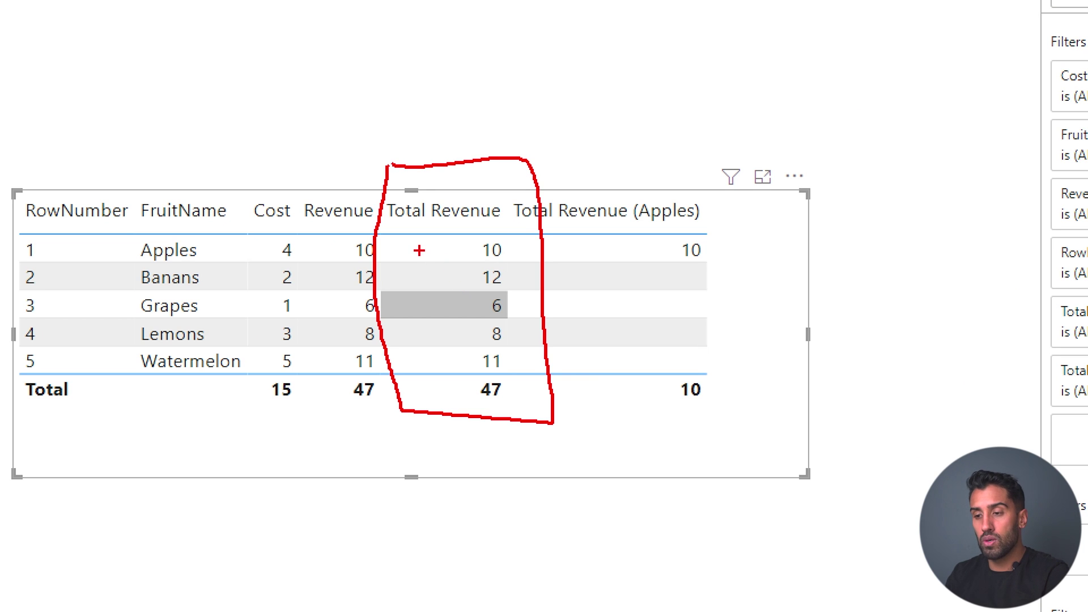
mouse_move(419, 251)
left_mouse_down()
mouse_move(454, 250)
mouse_move(442, 277)
mouse_move(451, 279)
mouse_move(439, 307)
mouse_move(452, 311)
mouse_move(449, 338)
left_mouse_up()
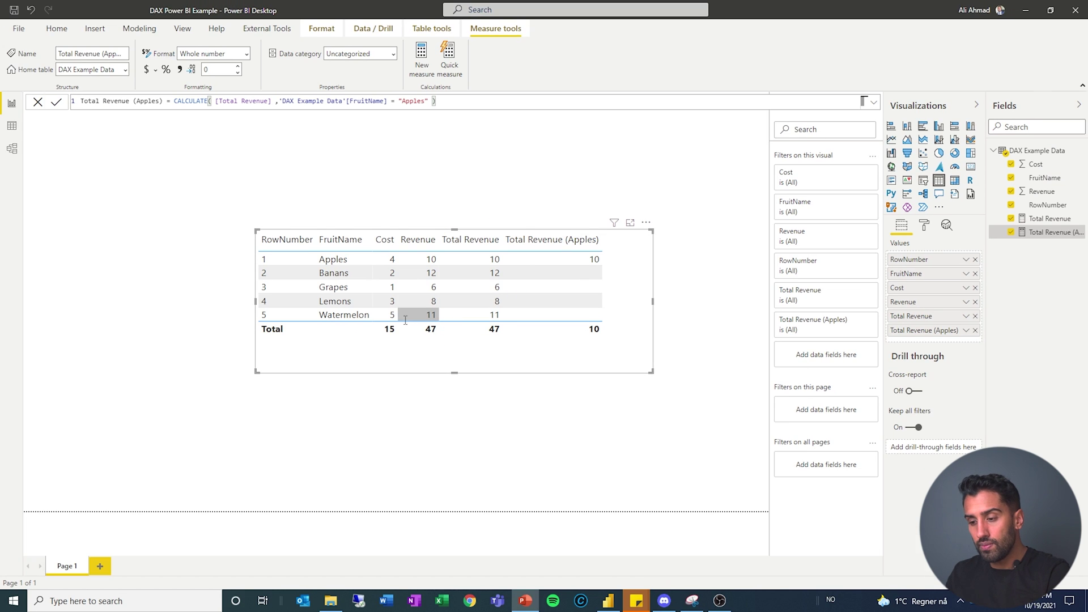
key("alt+Tab")
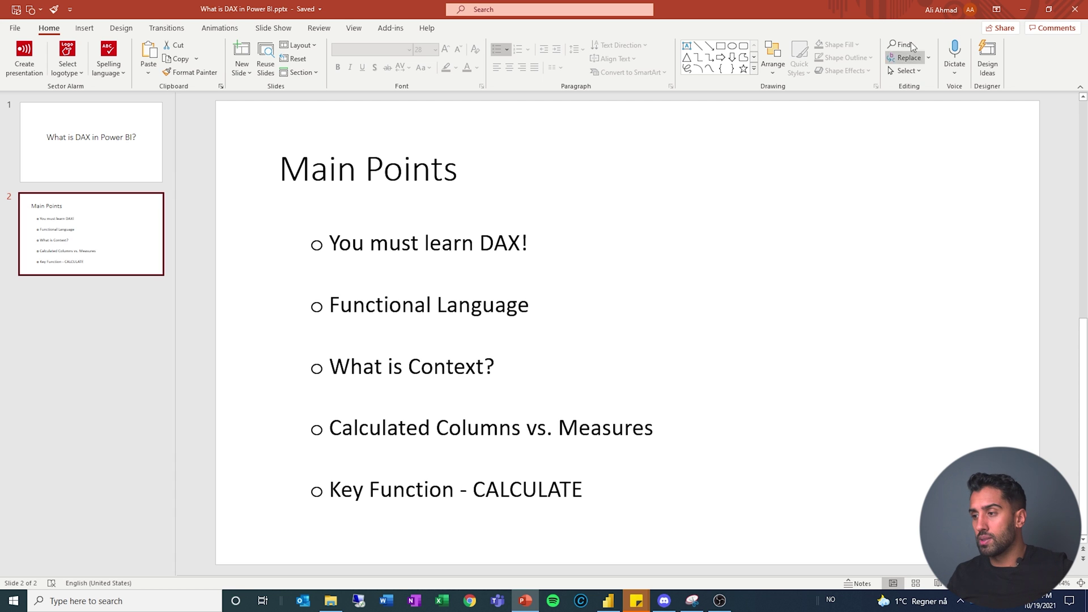
key("alt+Tab")
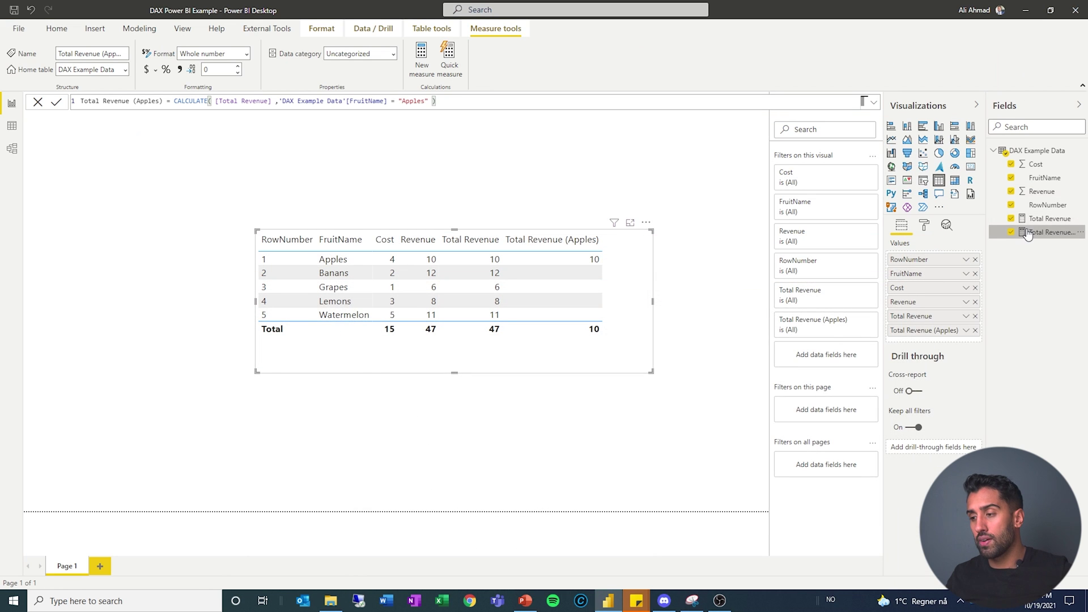
- Widen the Fields pane so the full Total Revenue (Apples) name is readable
left_click_drag(988, 230, 931, 230)
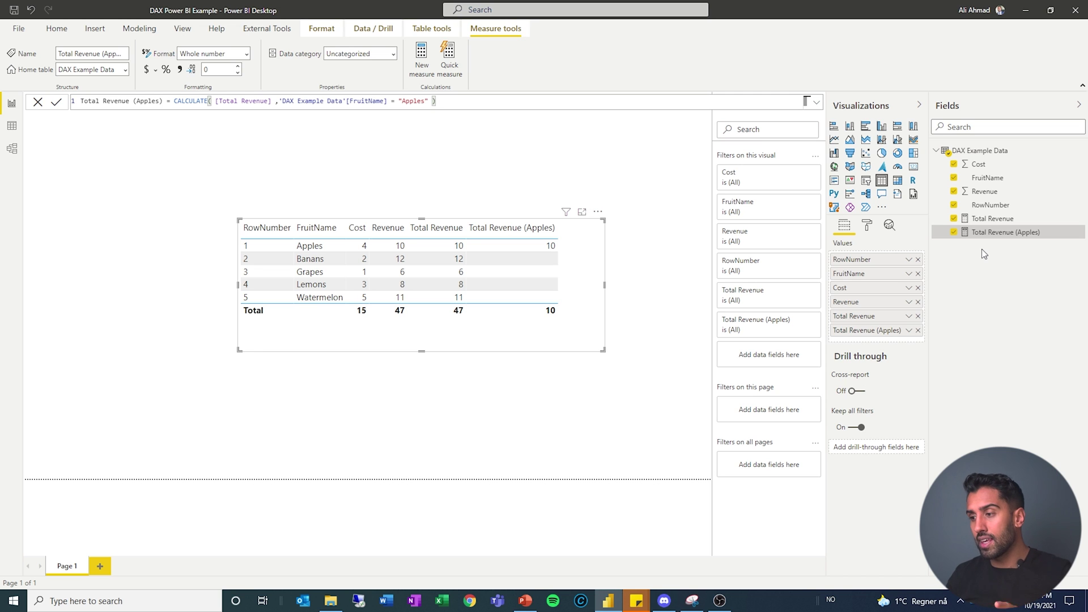
- Create Apple_Flag = IF('DAX Example Data'[FruitName] = "Apples", 1, 0) and drop it into the table visual
right_click(967, 152)
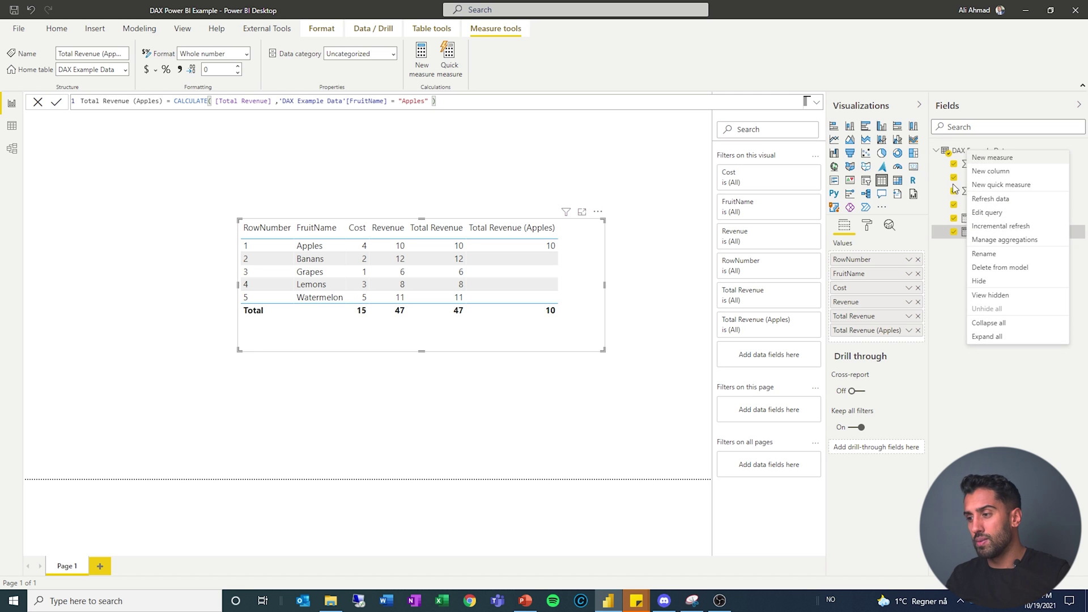
key("Escape")
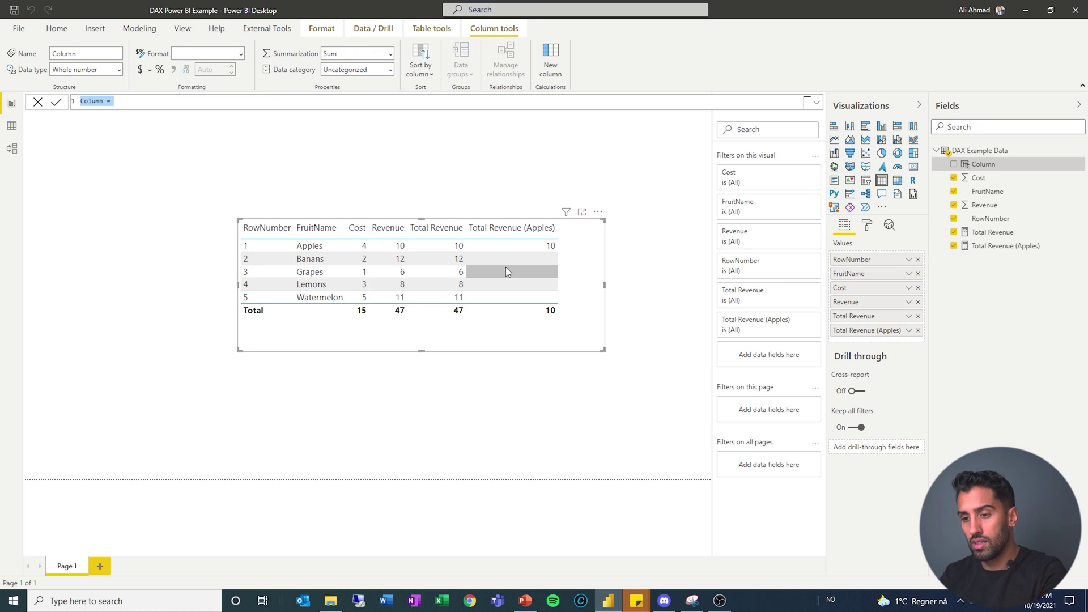
type("Apple_F")
key("BackSpace")
type("_Fl")
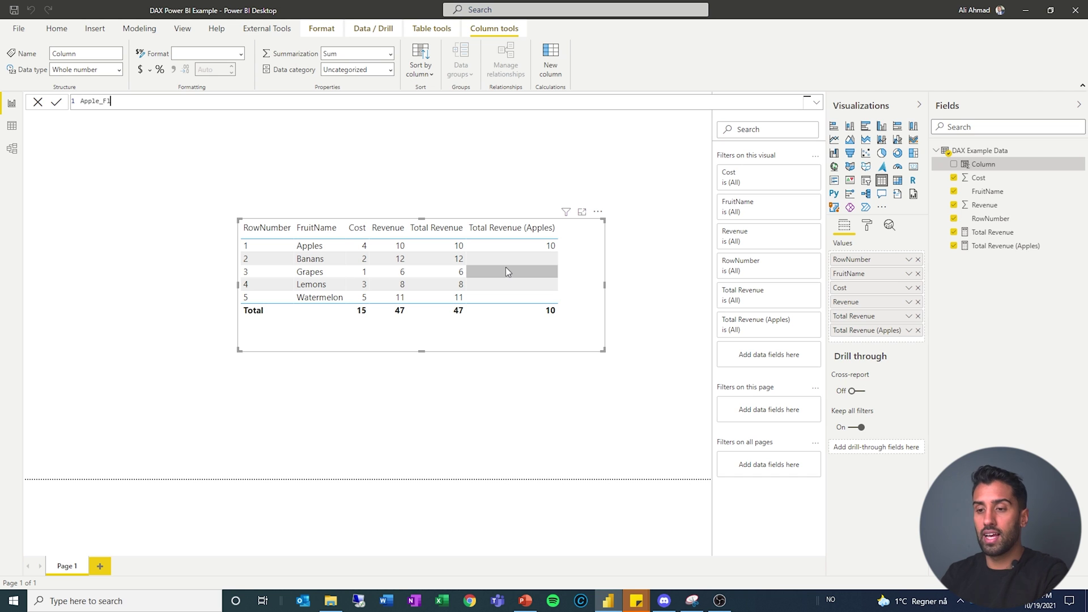
type("ag = IF ( Frui")
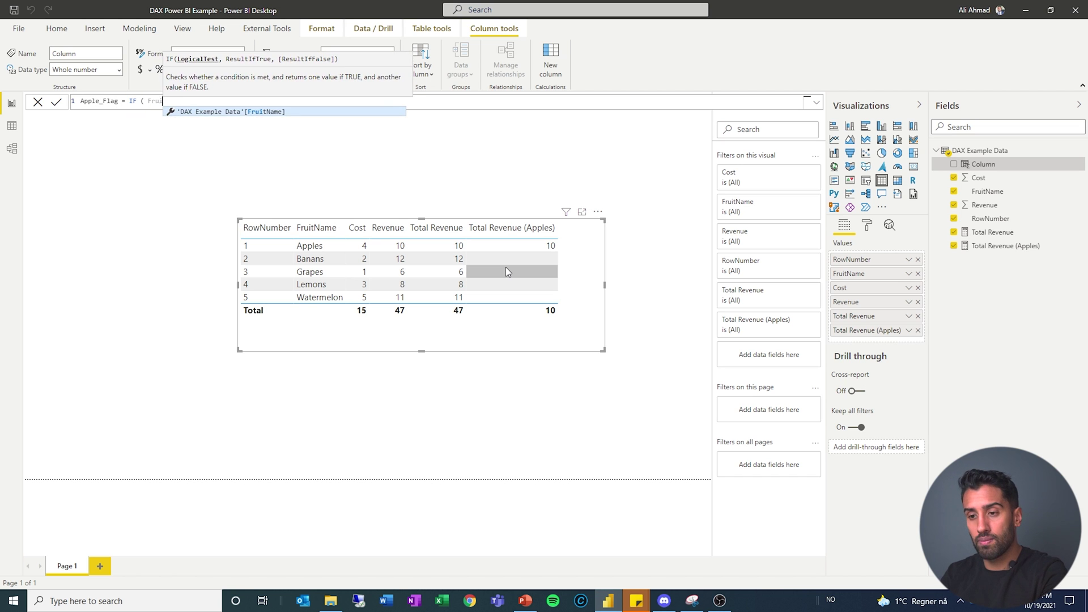
key("BackSpace")
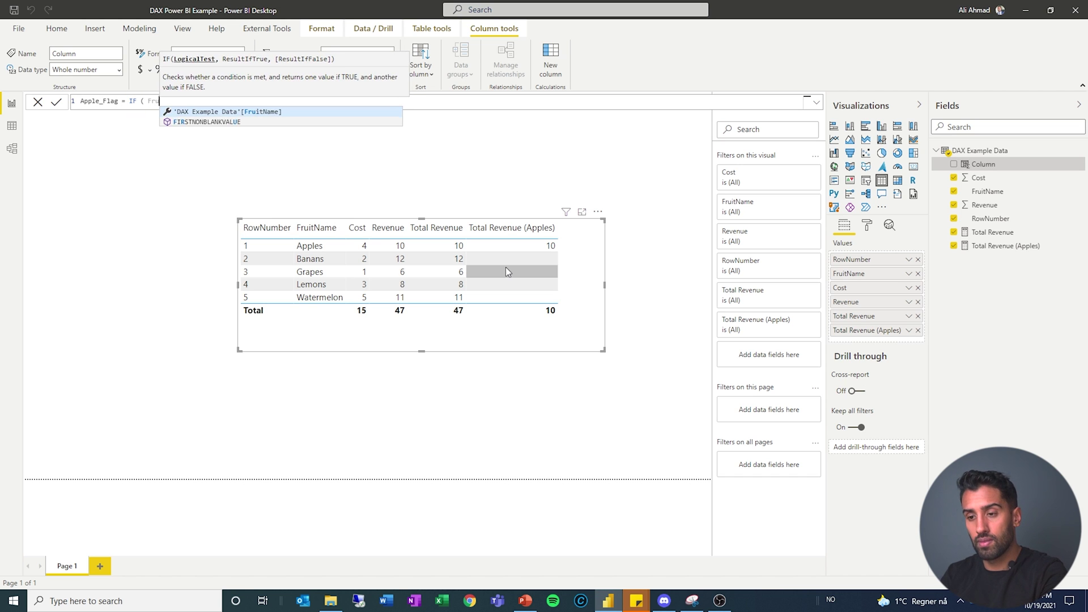
key("Tab")
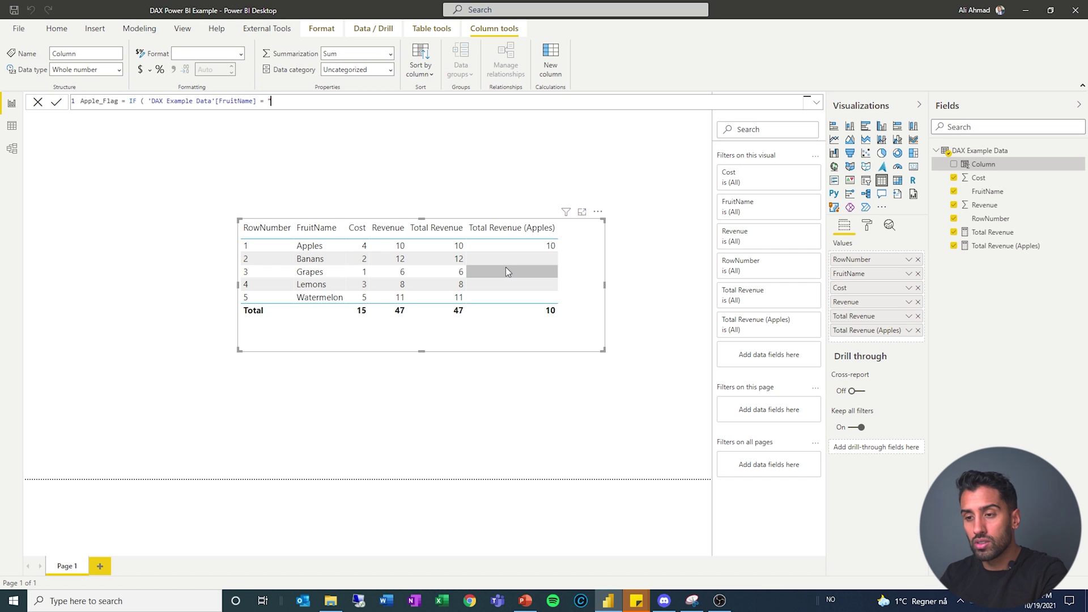
type("= \"Apples\"")
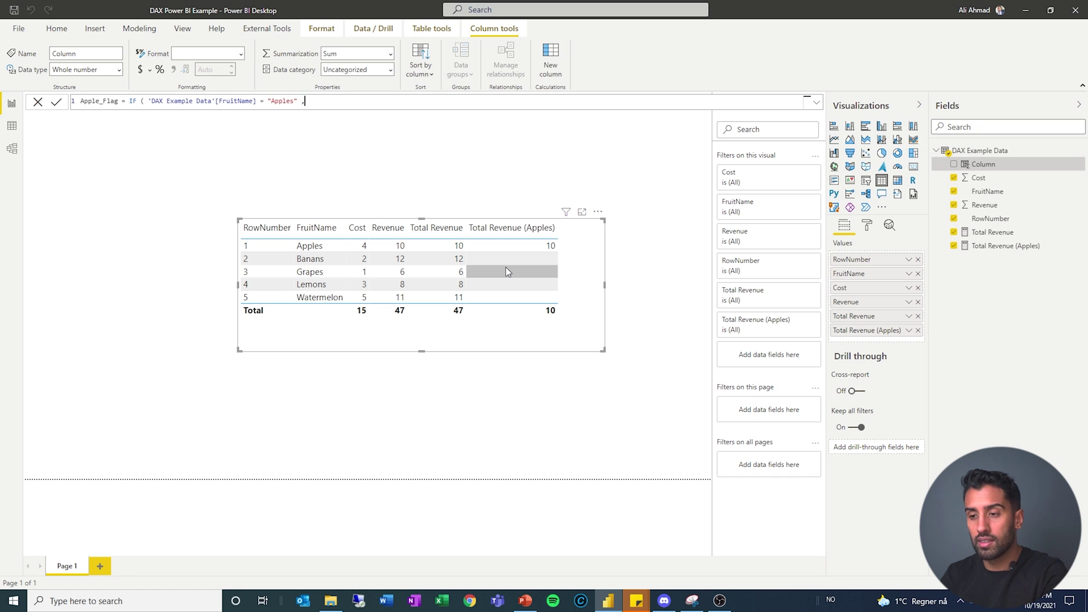
type(" , 1 , 0 )")
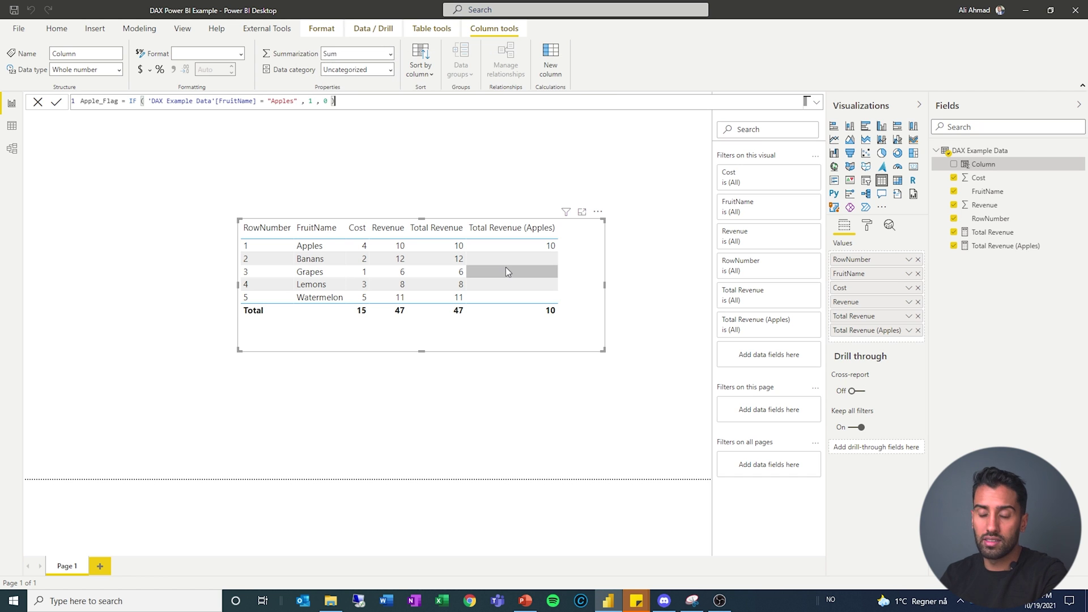
key("Return")
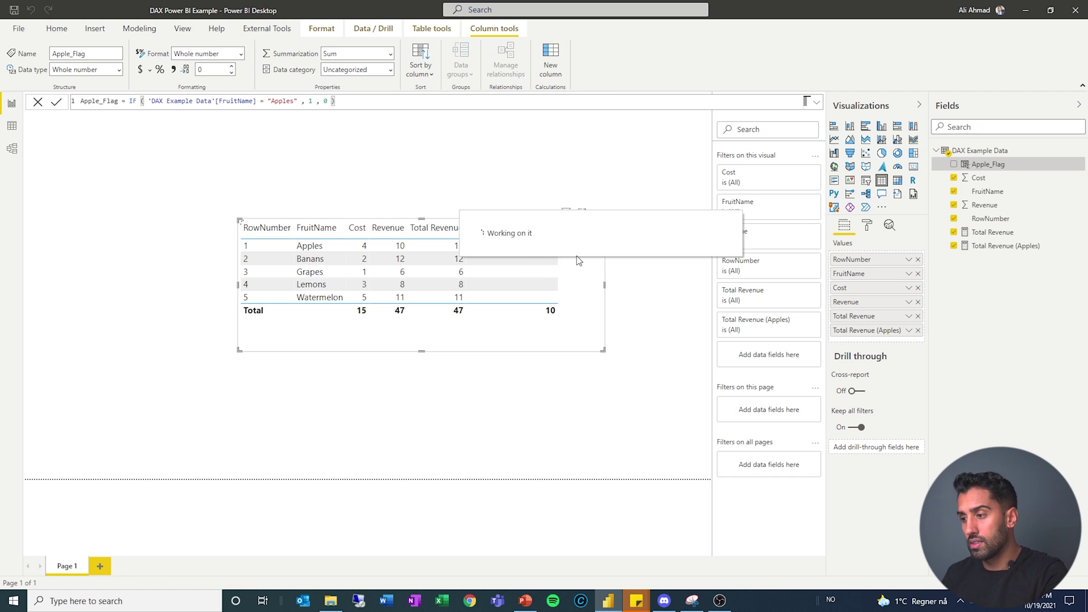
left_click_drag(975, 164, 879, 259)
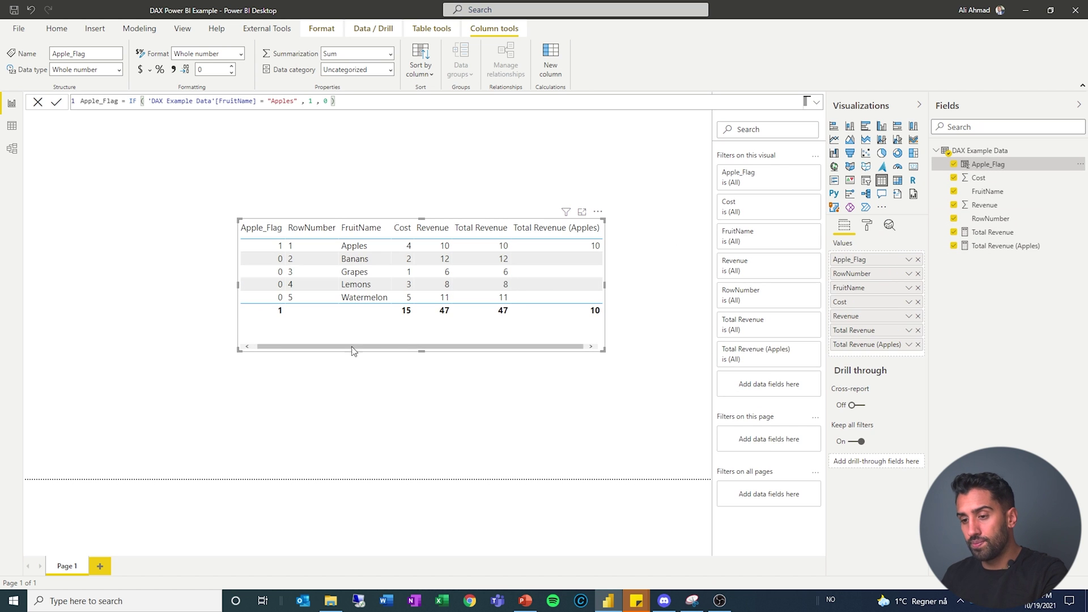
- Enlarge the table visual down and left, dismiss the Outlook splash, and annotate the table
left_click_drag(239, 351, 176, 382)
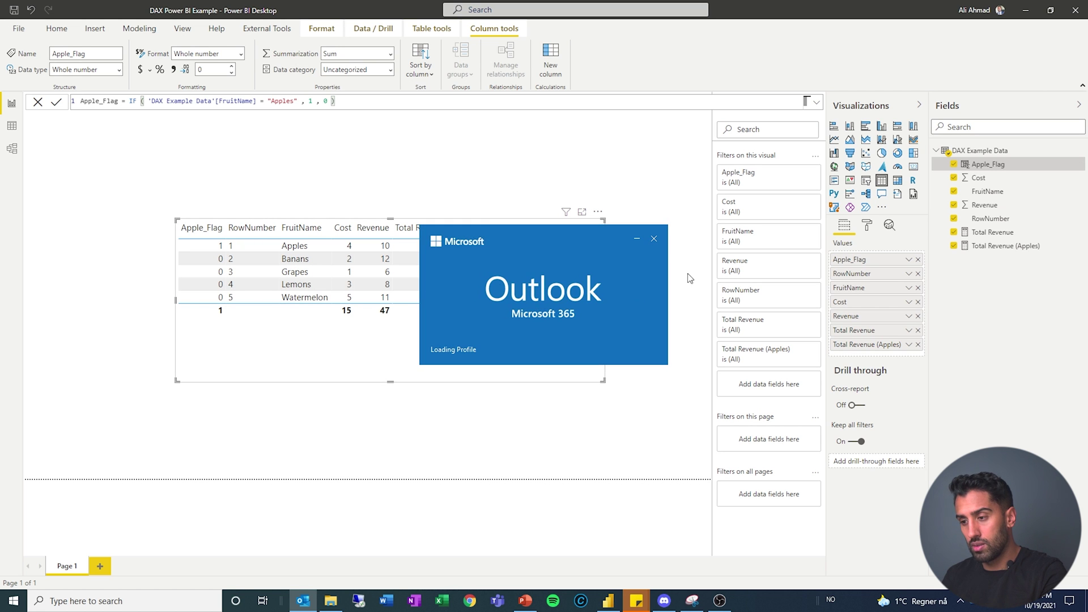
left_click(655, 239)
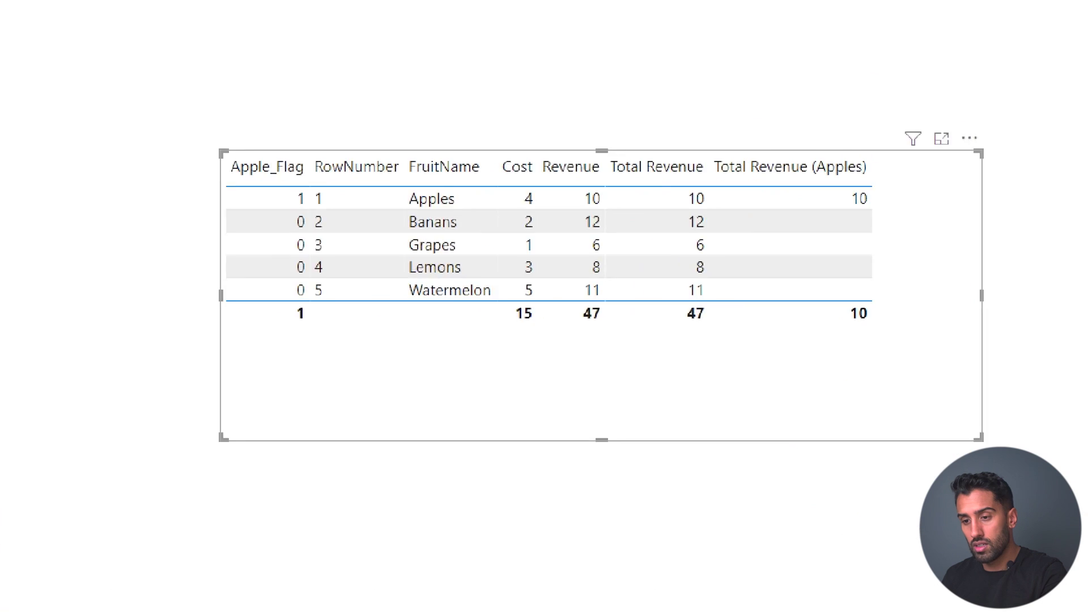
left_click_drag(150, 192, 259, 191)
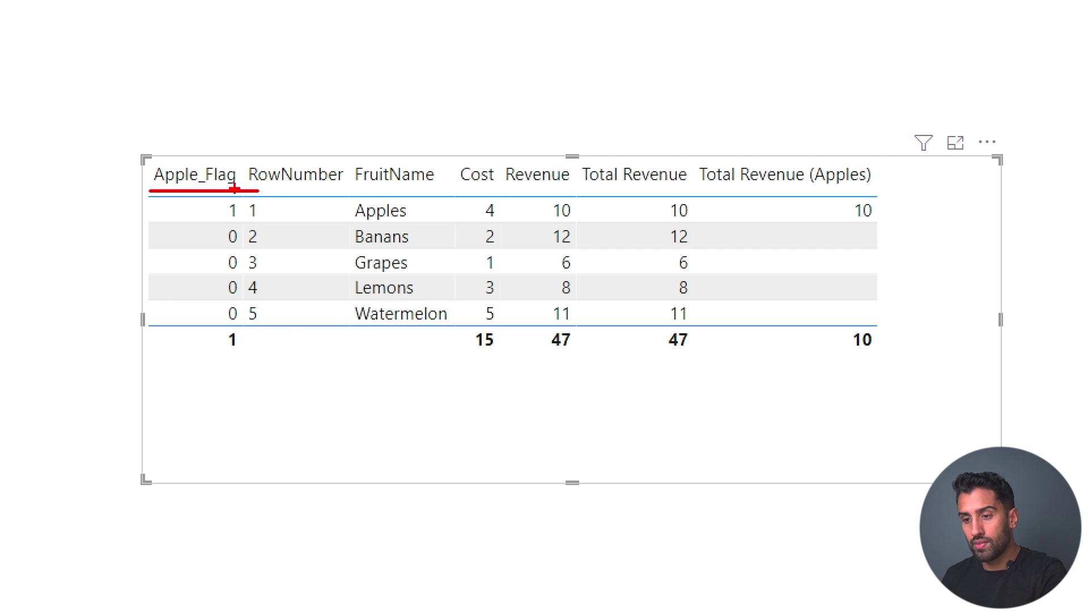
mouse_move(145, 196)
left_mouse_down()
mouse_move(159, 339)
mouse_move(186, 357)
mouse_move(253, 366)
mouse_move(254, 202)
left_mouse_up()
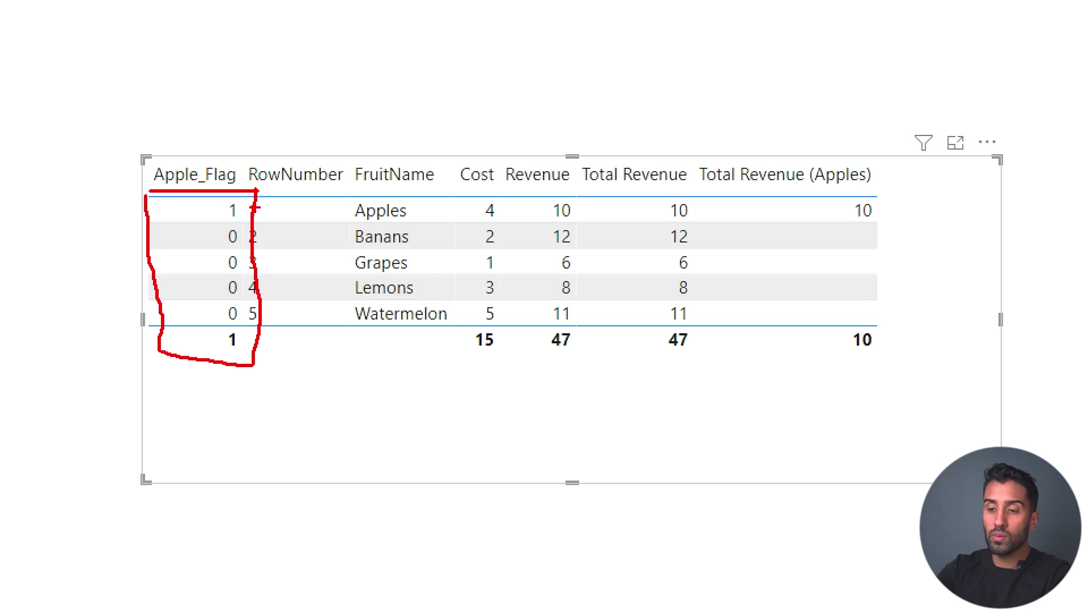
key("Escape")
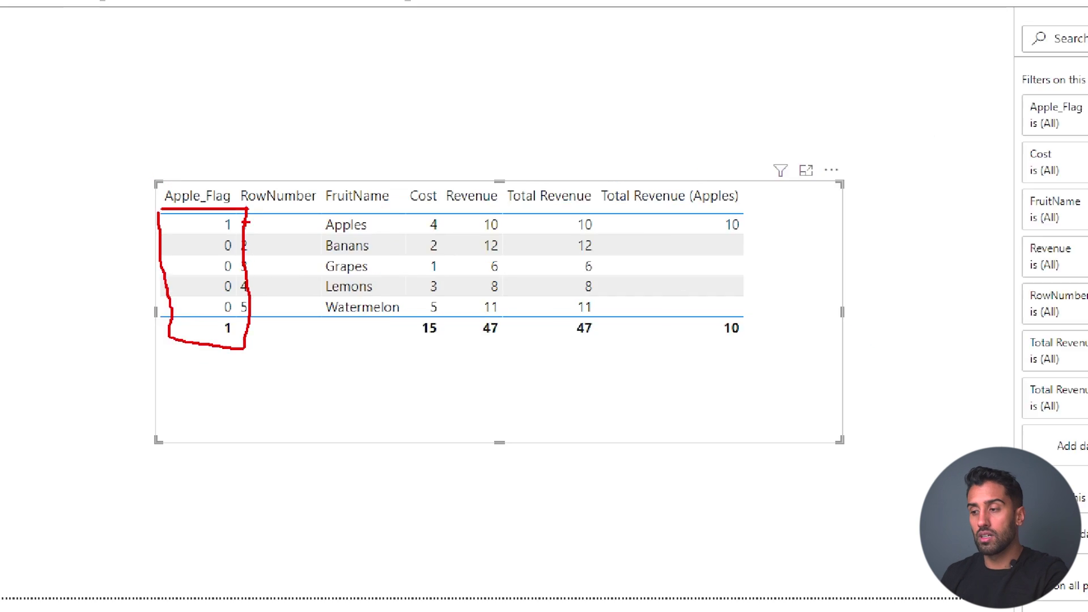
key("ctrl+1")
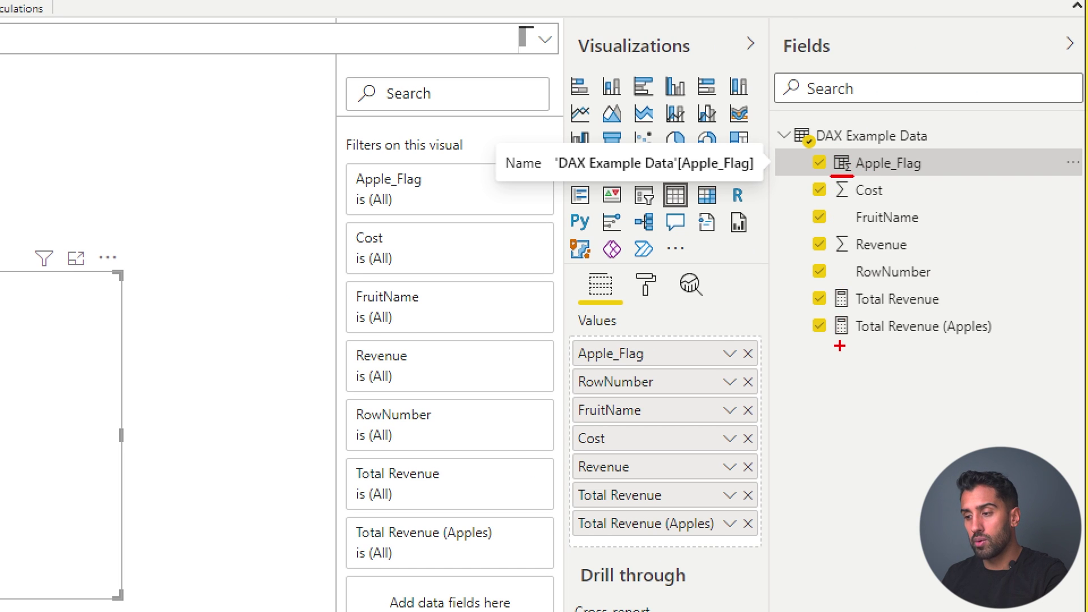
mouse_move(833, 343)
left_mouse_down()
mouse_move(852, 340)
mouse_move(853, 309)
left_mouse_up()
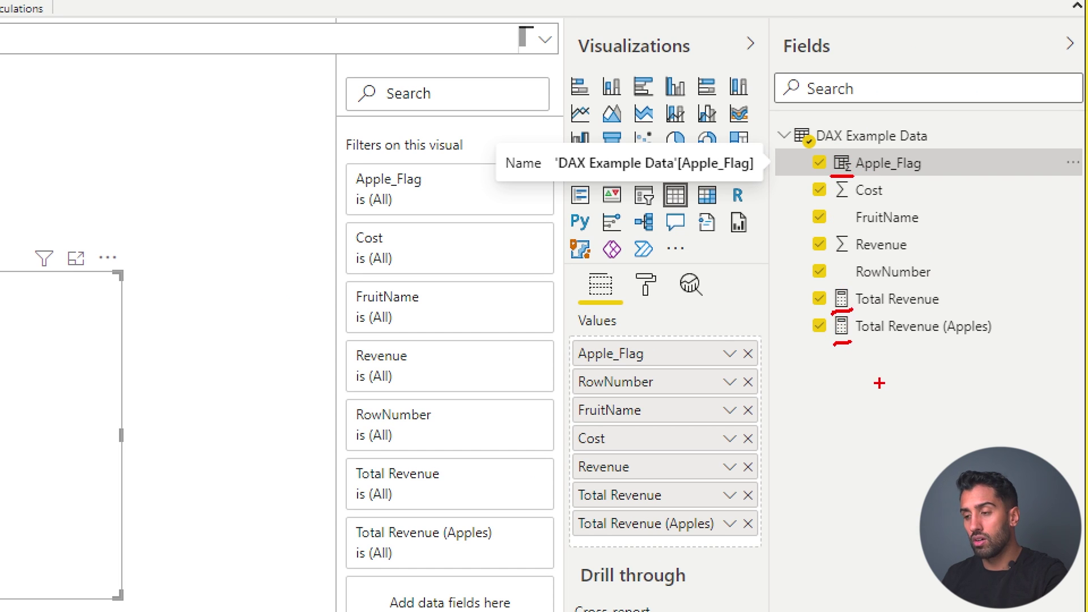
key("Escape")
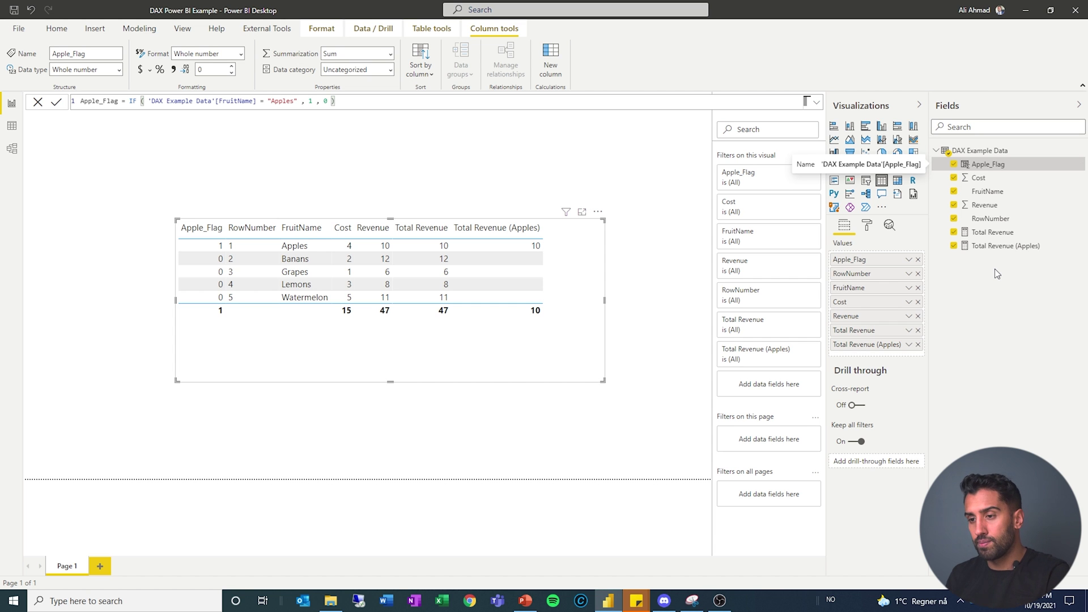
key("alt+Tab")
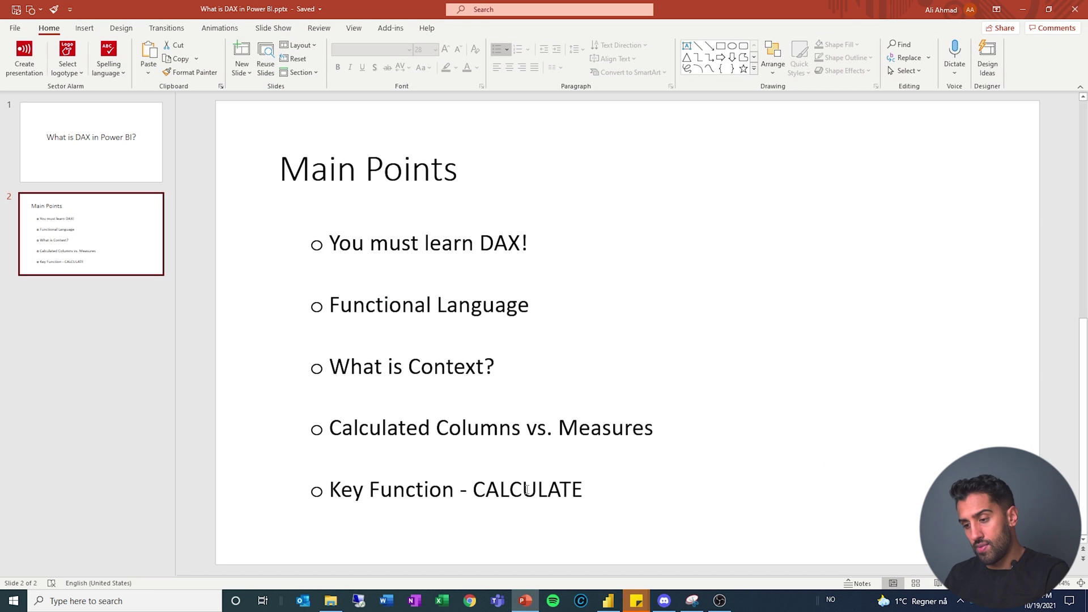
left_click_drag(590, 486, 351, 487)
left_click(429, 490)
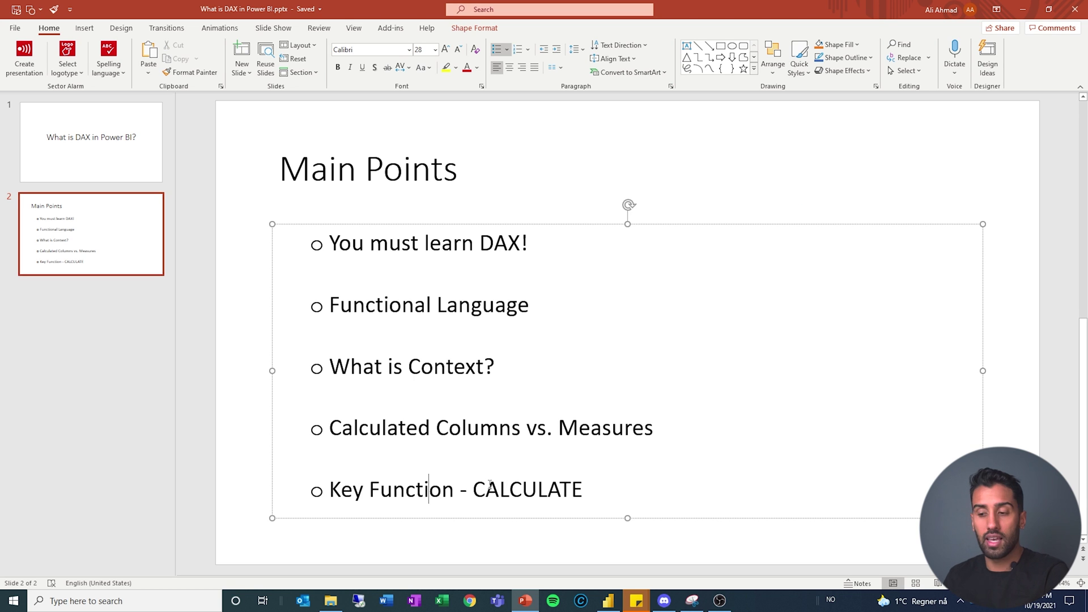
key("alt+Tab")
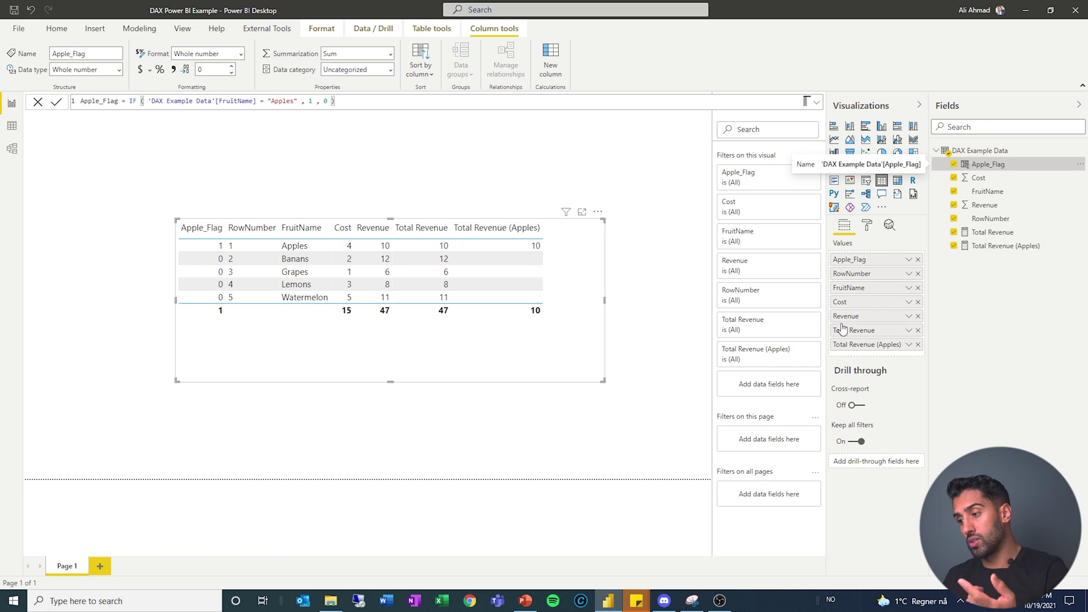
- Select the Total Revenue (Apples) measure to view its CALCULATE formula filtered to FruitName "Apples"
left_click(995, 246)
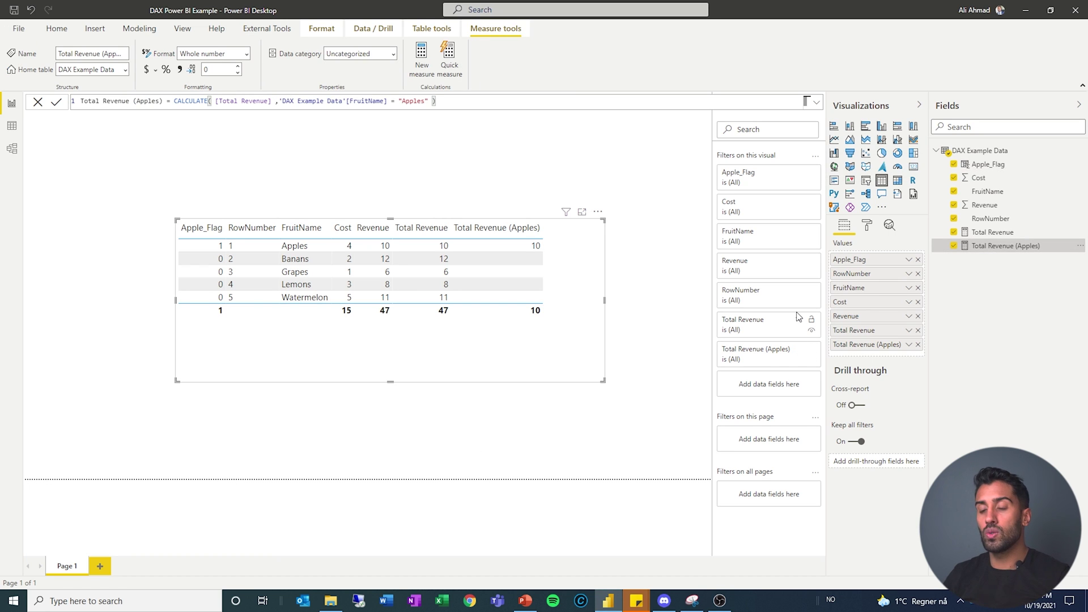